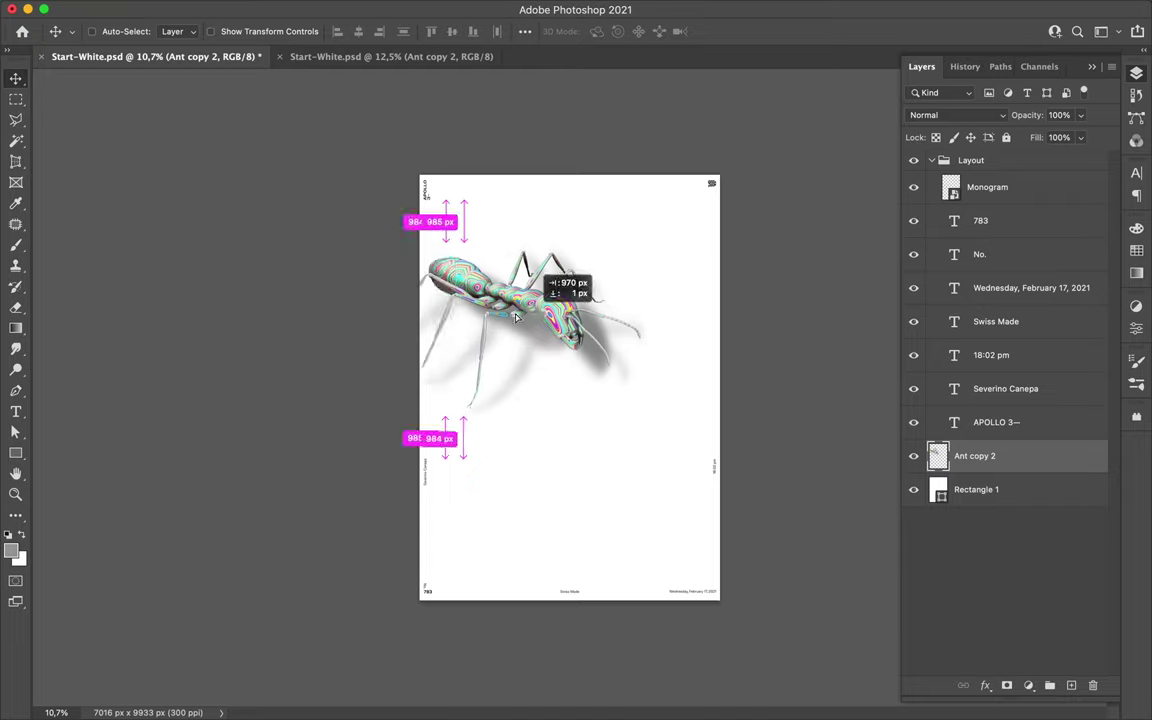
- Duplicate the ant to the lower right and add a PSYCHEDELIC text line
drag(469, 311, 784, 529)
key(ctrl+plus)
key(t)
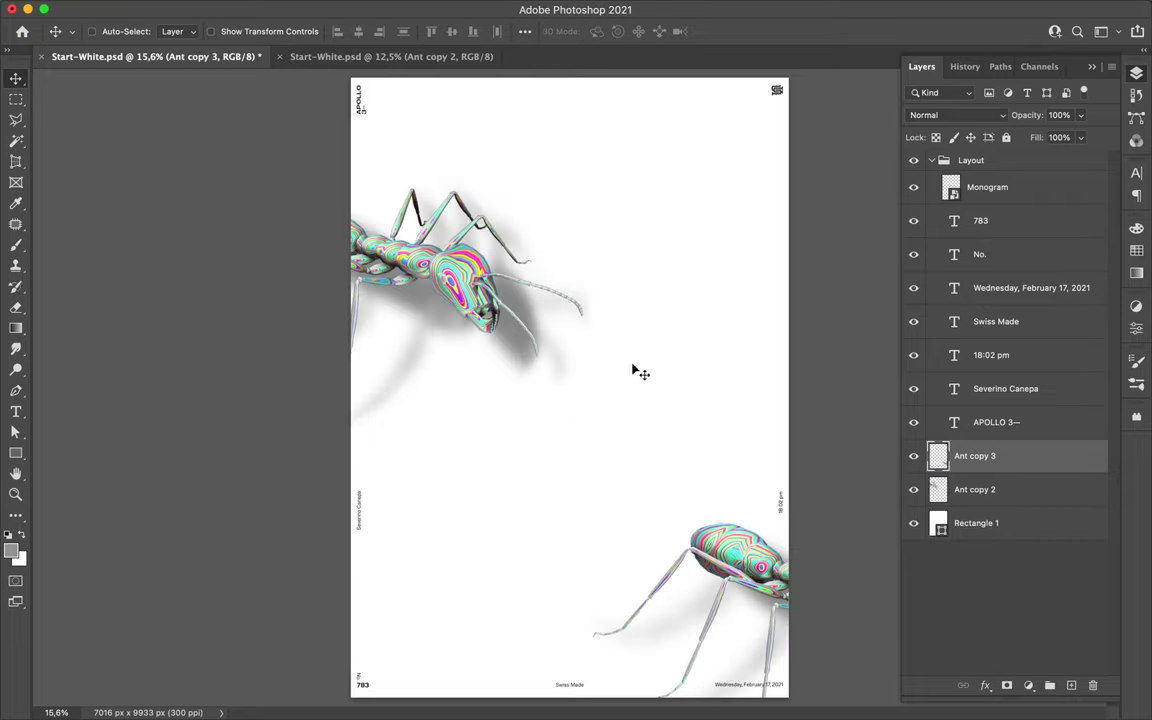
click(488, 437)
text(PSYCHEDELIC)
- Scale up the PSYCHEDELIC text and move it right of the ant
key(ctrl+t)
drag(666, 495, 635, 452)
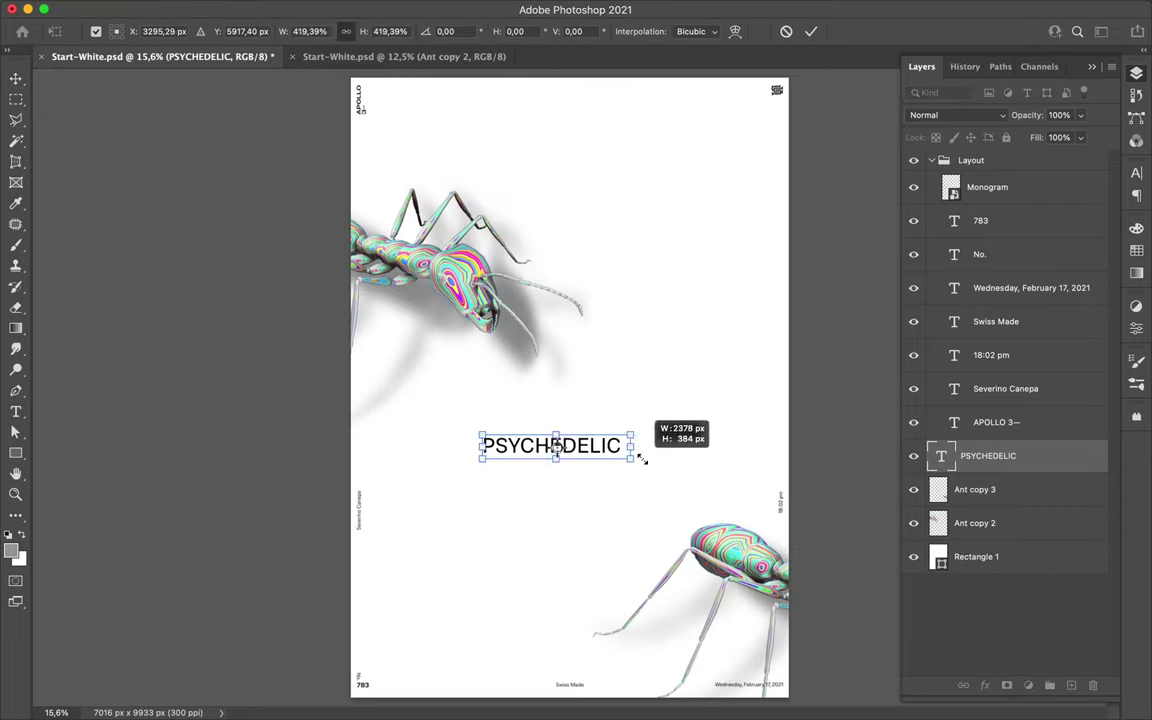
key(Return)
drag(609, 378, 717, 371)
- Draw the magenta-to-cyan gradient rectangle panel across the poster
key(u)
drag(391, 110, 691, 664)
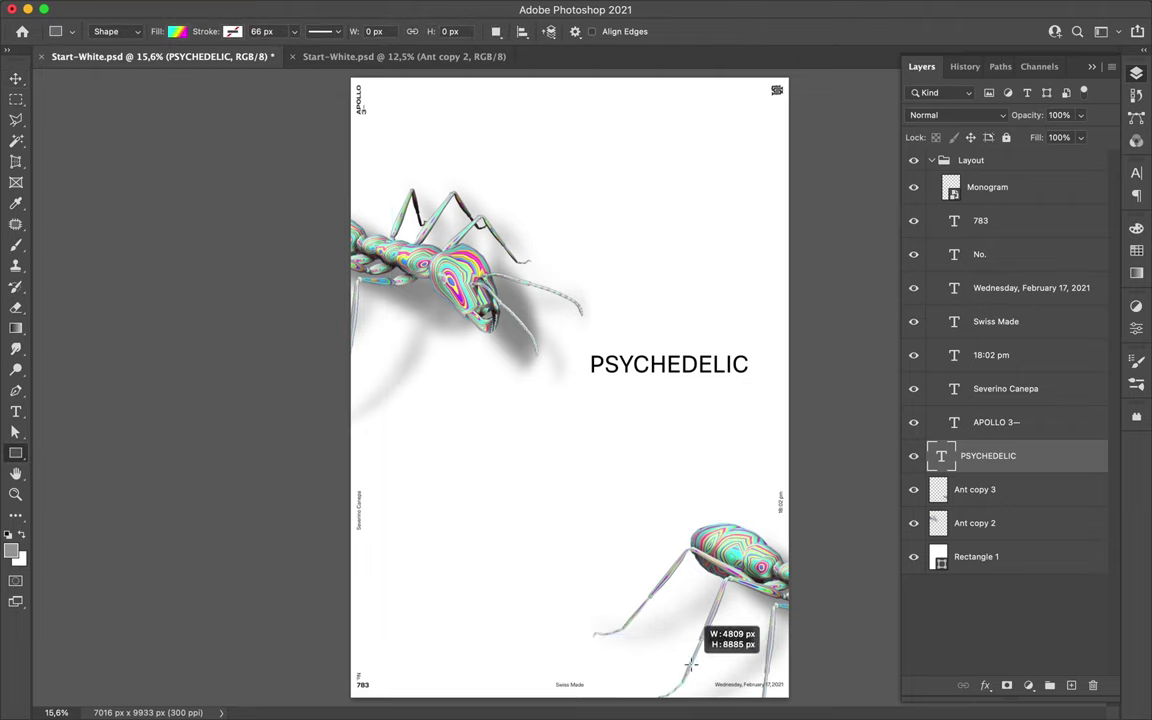
key(v)
click(370, 290)
- Restack the ant and PSYCHEDELIC layers above the gradient panel
key(ctrl+j)
mouse_move(975, 556)
mouse_down()
mouse_move(975, 395)
mouse_move(975, 438)
mouse_up()
key(ctrl+z)
drag(975, 590, 975, 445)
click(998, 557)
drag(998, 557, 975, 489)
drag(988, 557, 988, 522)
- Duplicate PSYCHEDELIC to the lower left and retype it as 'ANT.'
mouse_move(700, 365)
mouse_down()
mouse_move(750, 288)
mouse_move(524, 456)
mouse_up()
text(ANT)
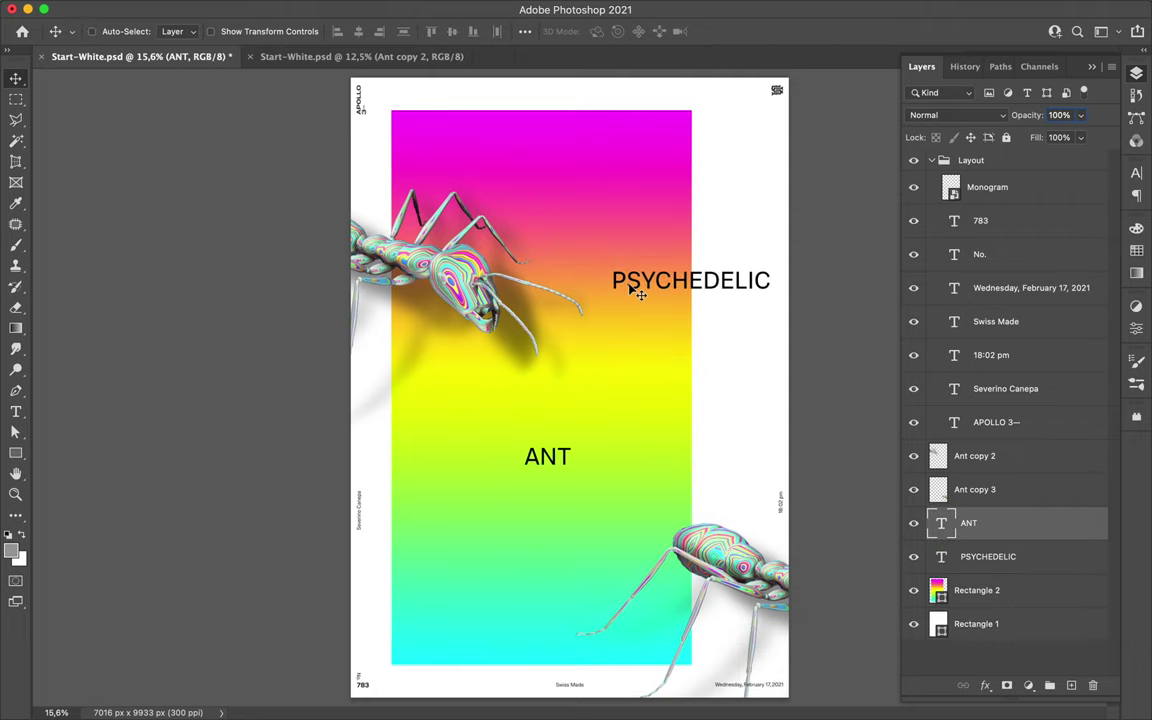
text(.)
click(1136, 173)
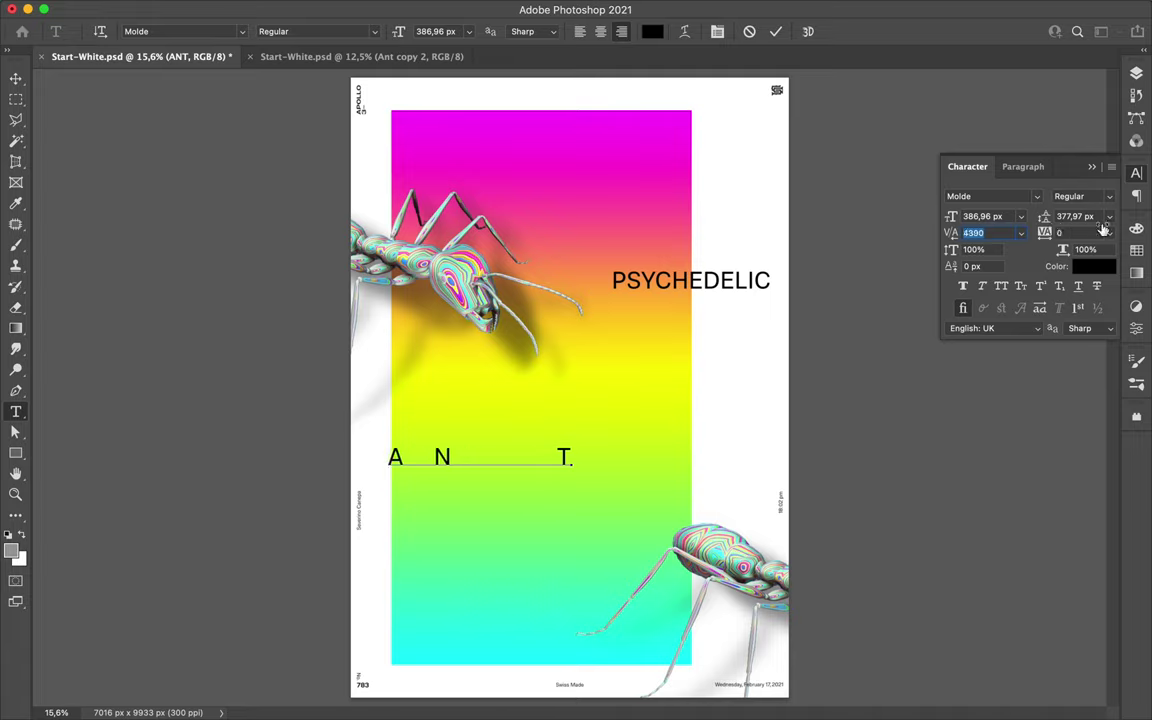
- Raise PSYCHEDELIC and place a #22 label in the panel beside the lower-right ant
key(v)
ctrl+click(640, 280)
mouse_move(648, 293)
mouse_down()
mouse_move(648, 272)
mouse_move(643, 606)
mouse_up()
key(t)
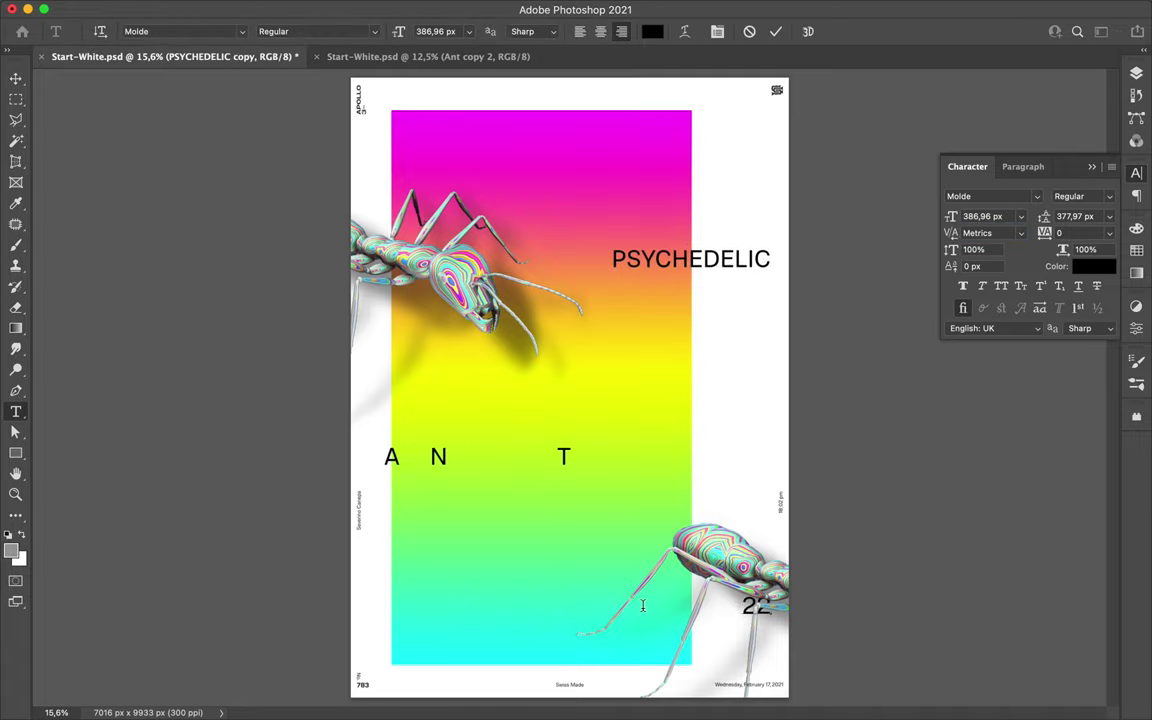
key(ctrl+Return)
key(v)
drag(753, 617, 675, 617)
drag(763, 589, 755, 585)
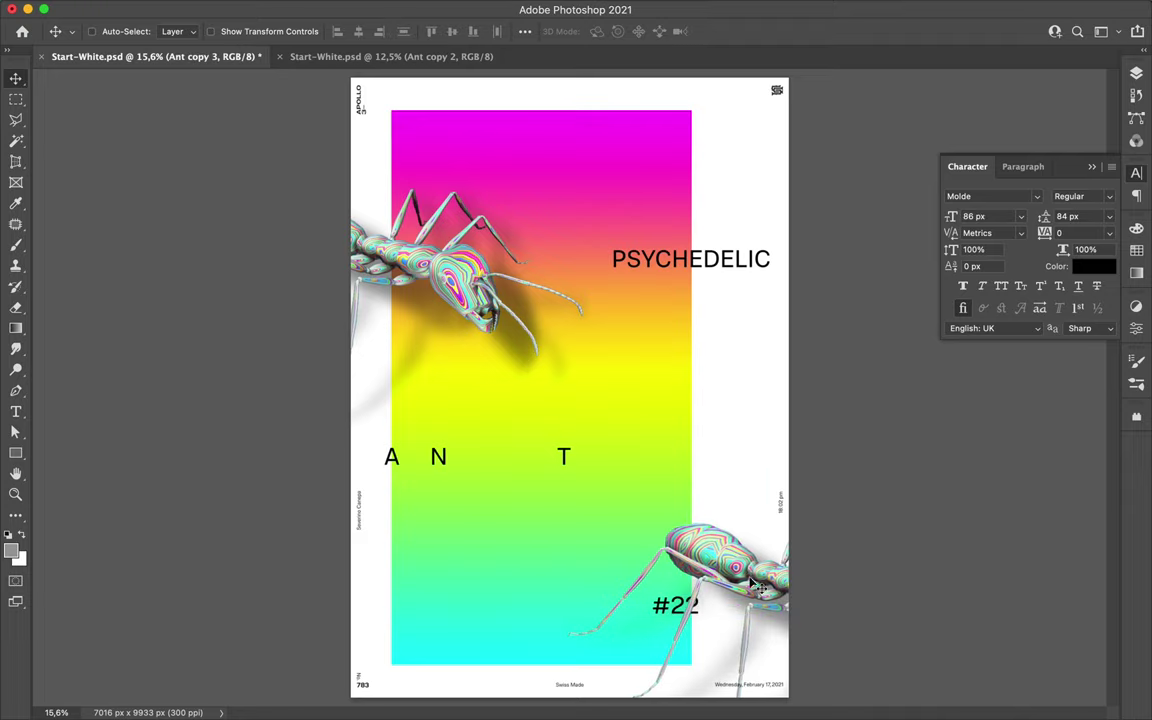
- Duplicate the ANT line one row up with wider letter spacing
mouse_move(452, 463)
mouse_down()
mouse_move(452, 437)
mouse_move(504, 495)
mouse_move(555, 509)
mouse_up()
key(t)
key(Return)
double_click(504, 483)
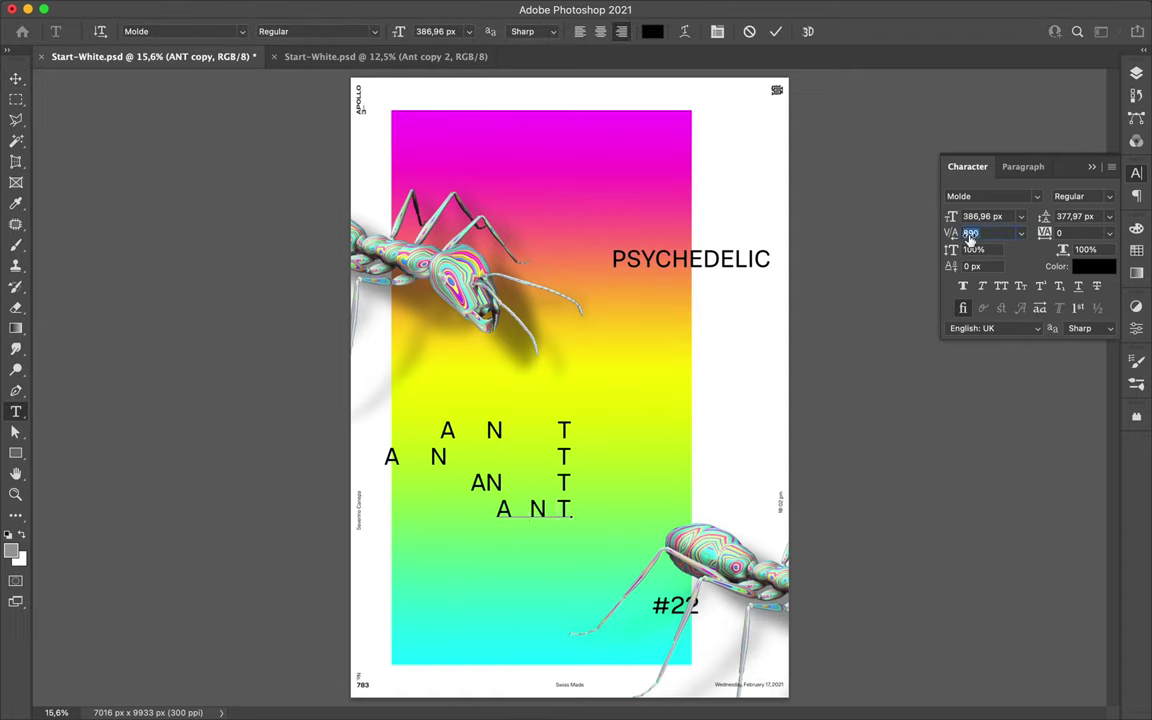
key(Return)
- Add two more ANT rows, below and above, each with different tracking
drag(530, 509, 530, 535)
double_click(527, 536)
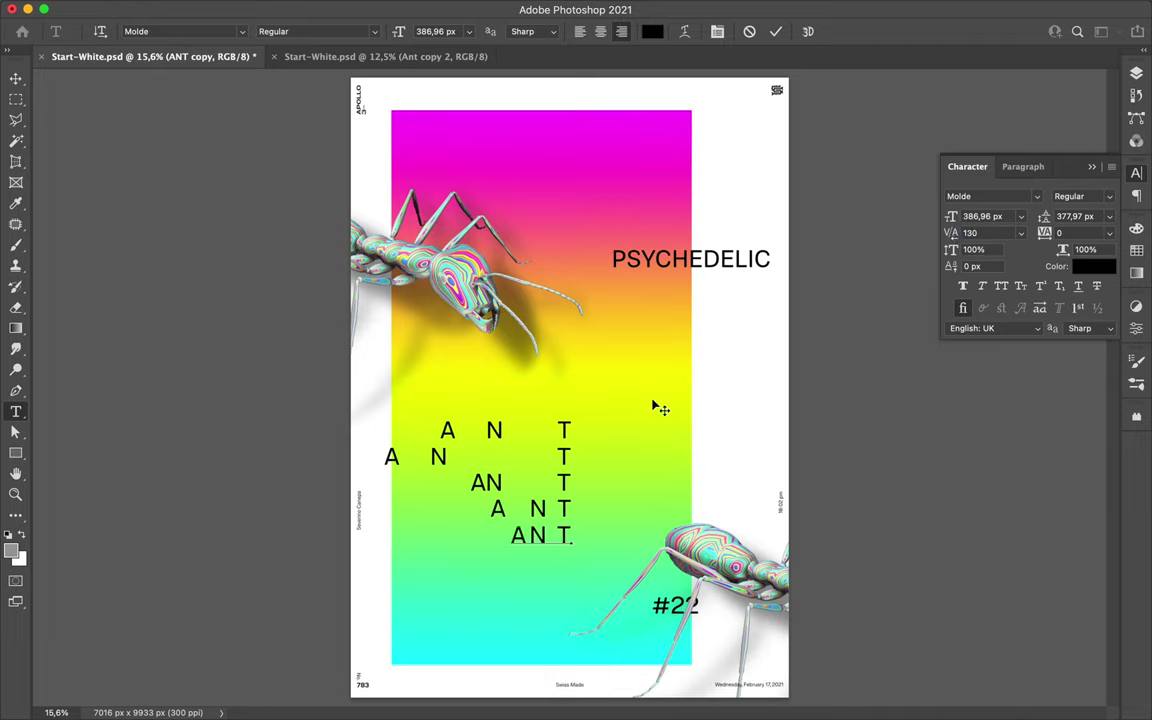
click(15, 79)
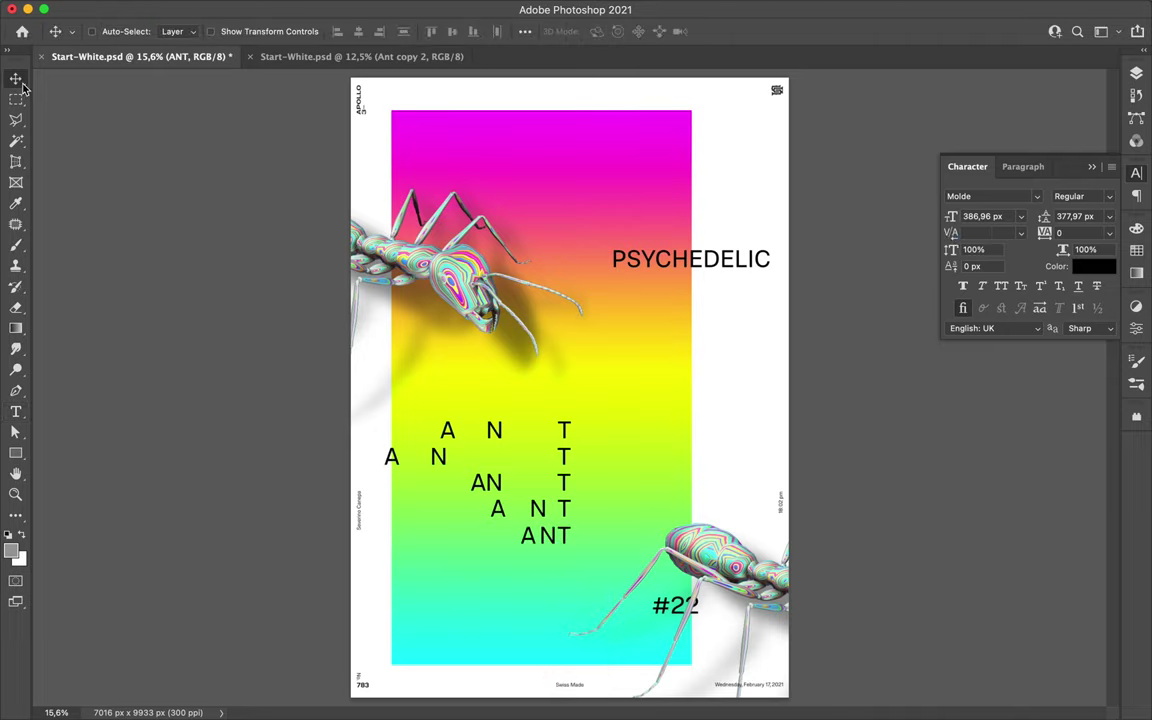
drag(538, 538, 540, 379)
double_click(540, 404)
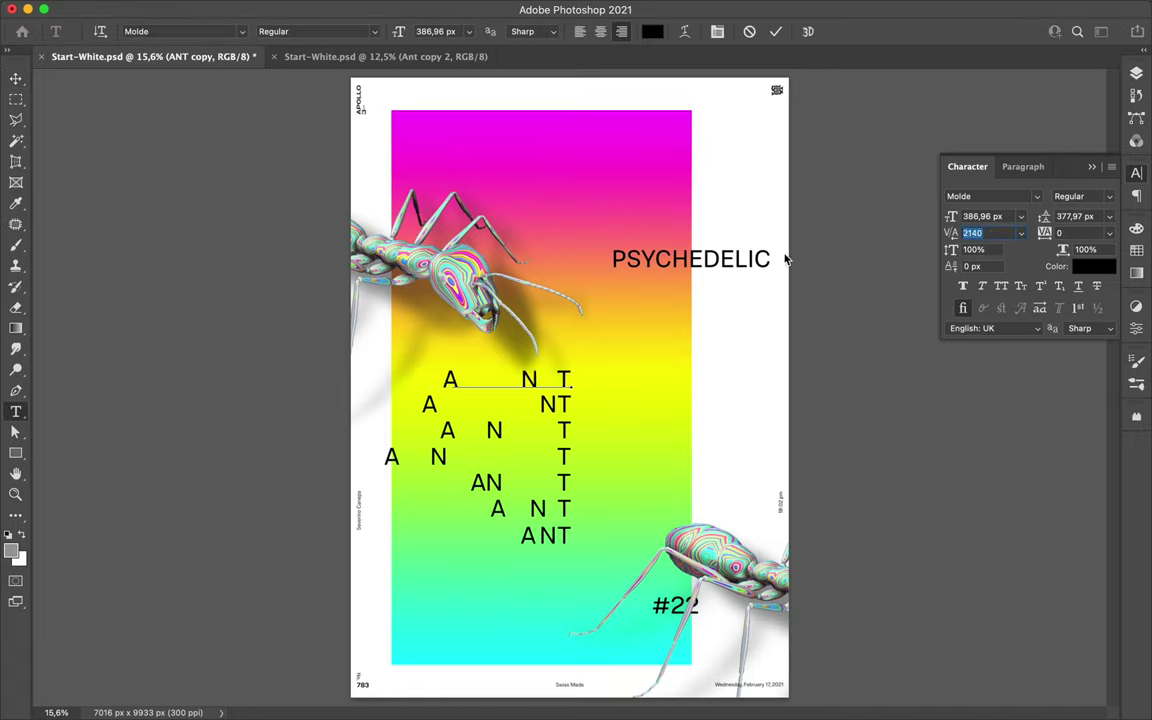
key(ctrl+Return)
ctrl+click(700, 259)
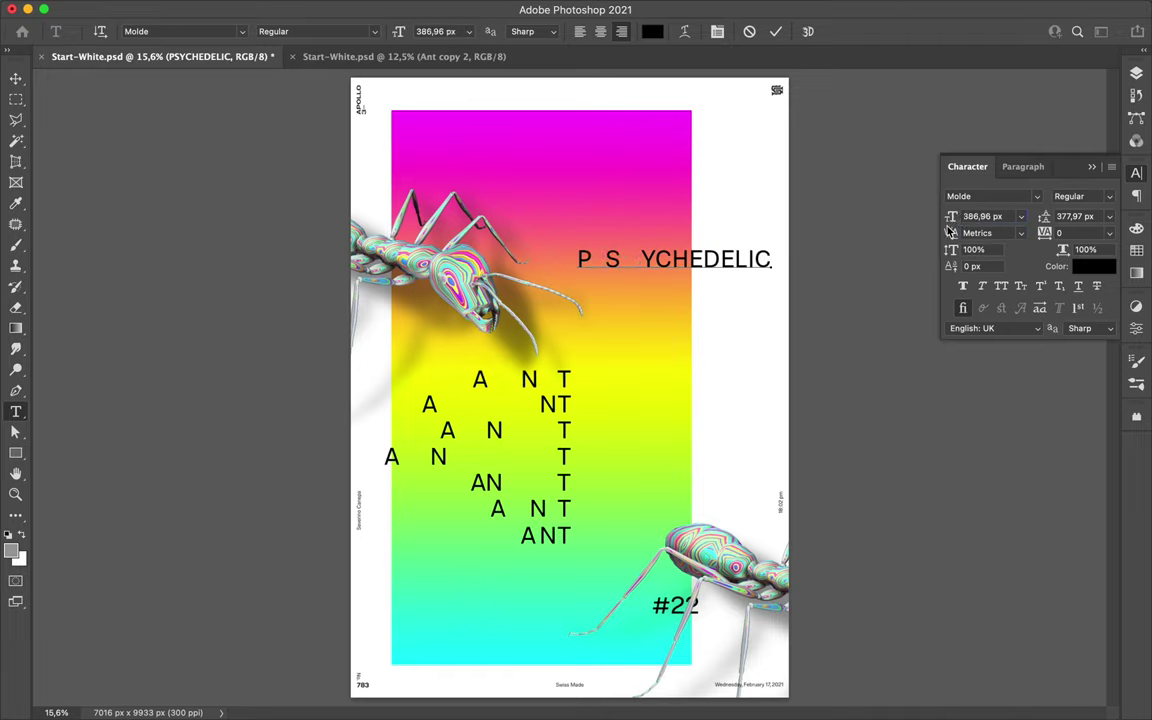
- Trim DELIC off PSYCHEDELIC and push the separate DELIC line to the right edge
click(692, 258)
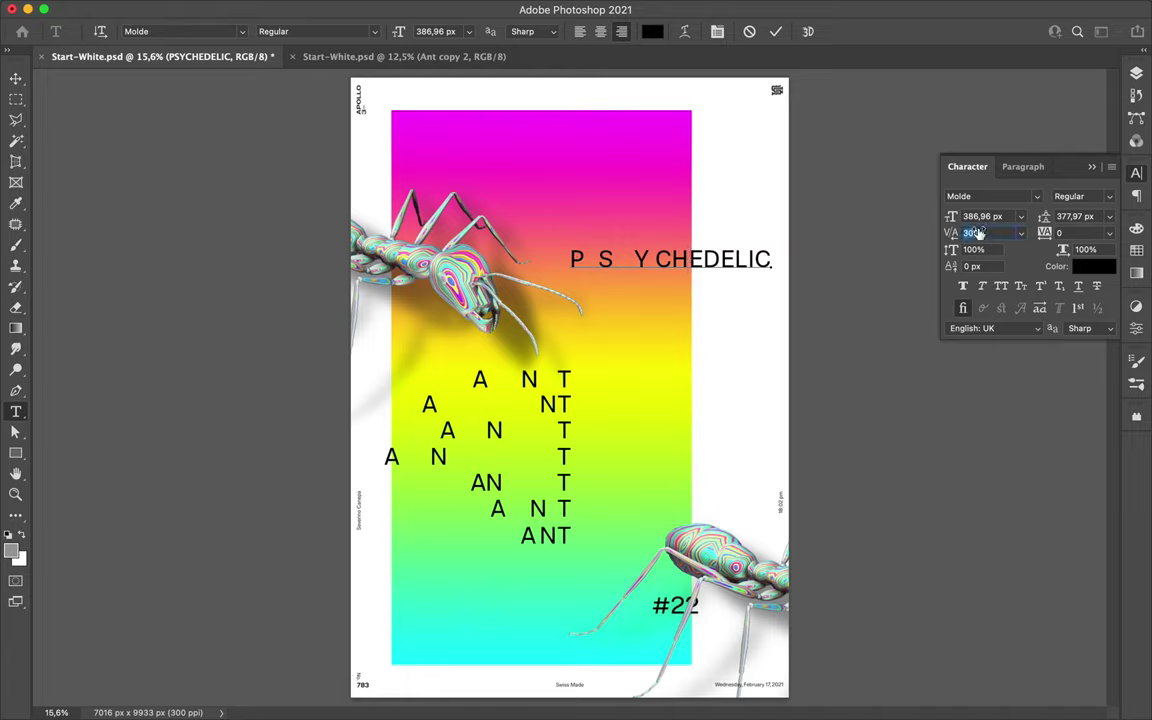
key(BackSpace)
key(BackSpace)
key(BackSpace)
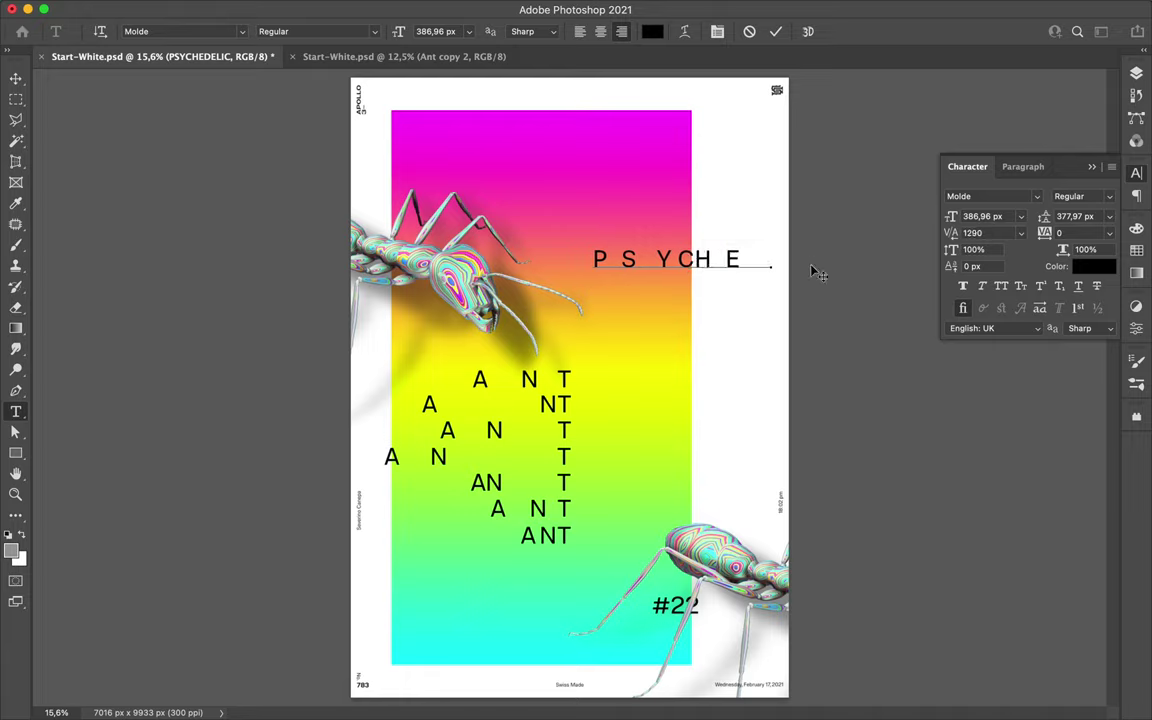
key(ctrl+Return)
mouse_move(617, 303)
mouse_down()
mouse_move(730, 375)
mouse_move(400, 388)
mouse_up()
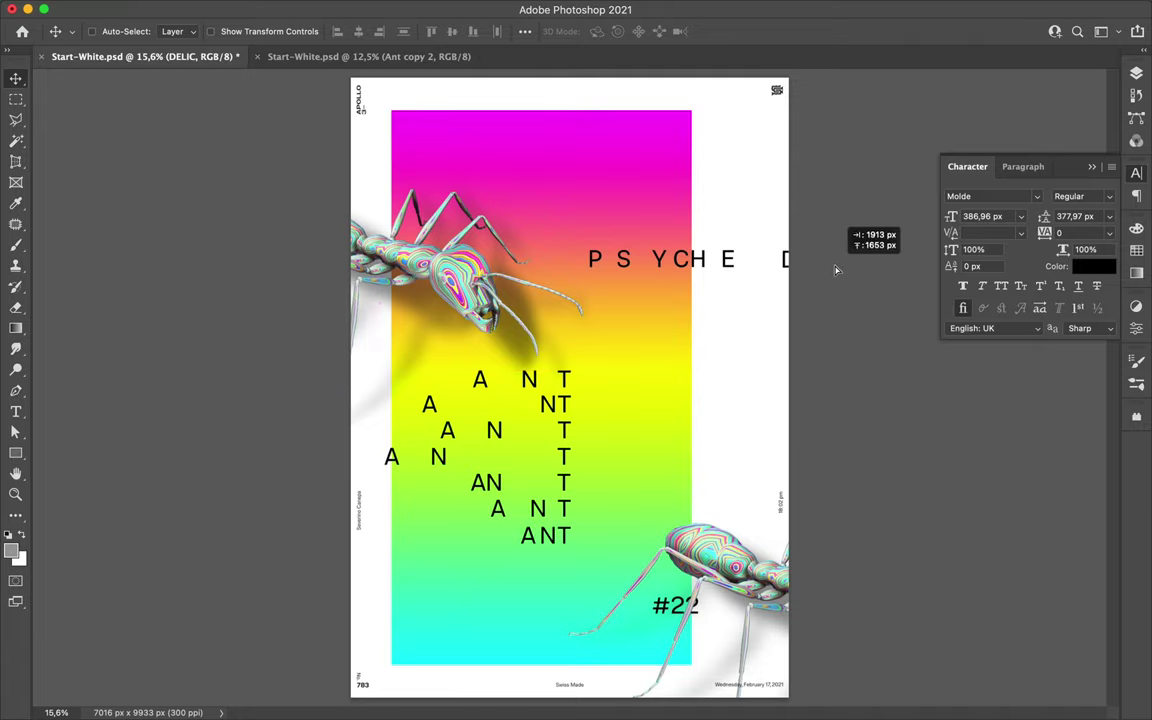
key(t)
click(1023, 166)
- Change the DELIC copy's letter spacing and place it below the first DELIC line
mouse_move(380, 380)
mouse_down()
mouse_move(380, 404)
mouse_move(311, 411)
mouse_up()
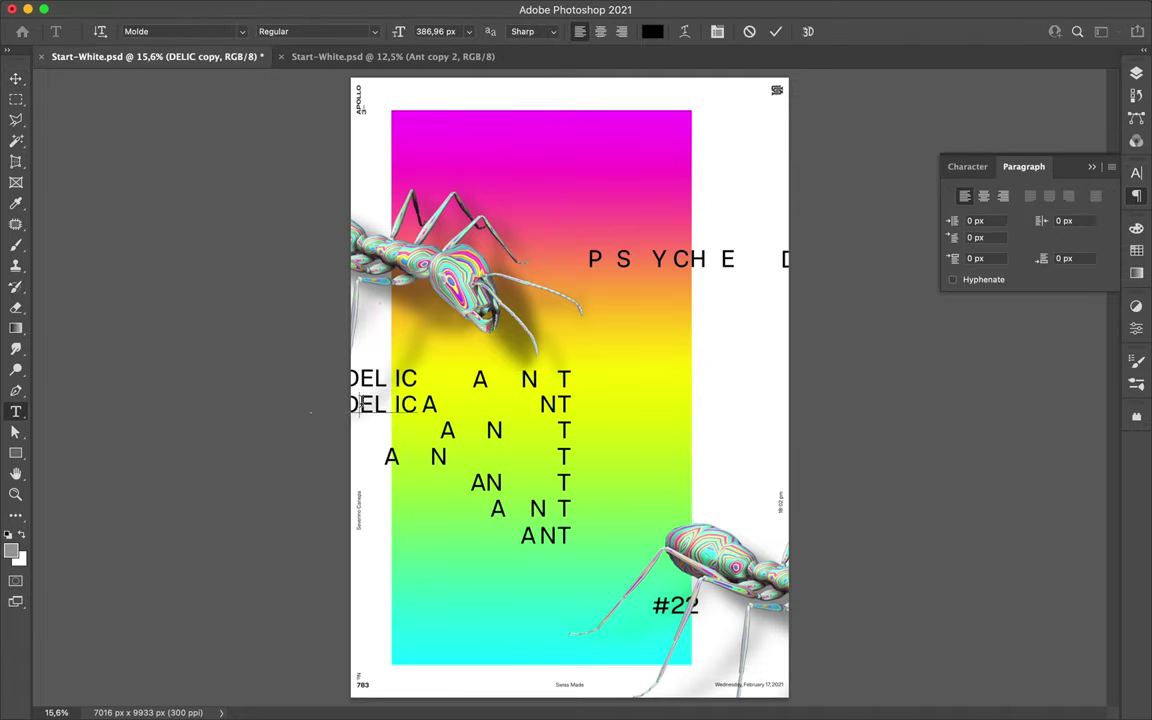
click(967, 166)
click(973, 234)
key(Return)
key(v)
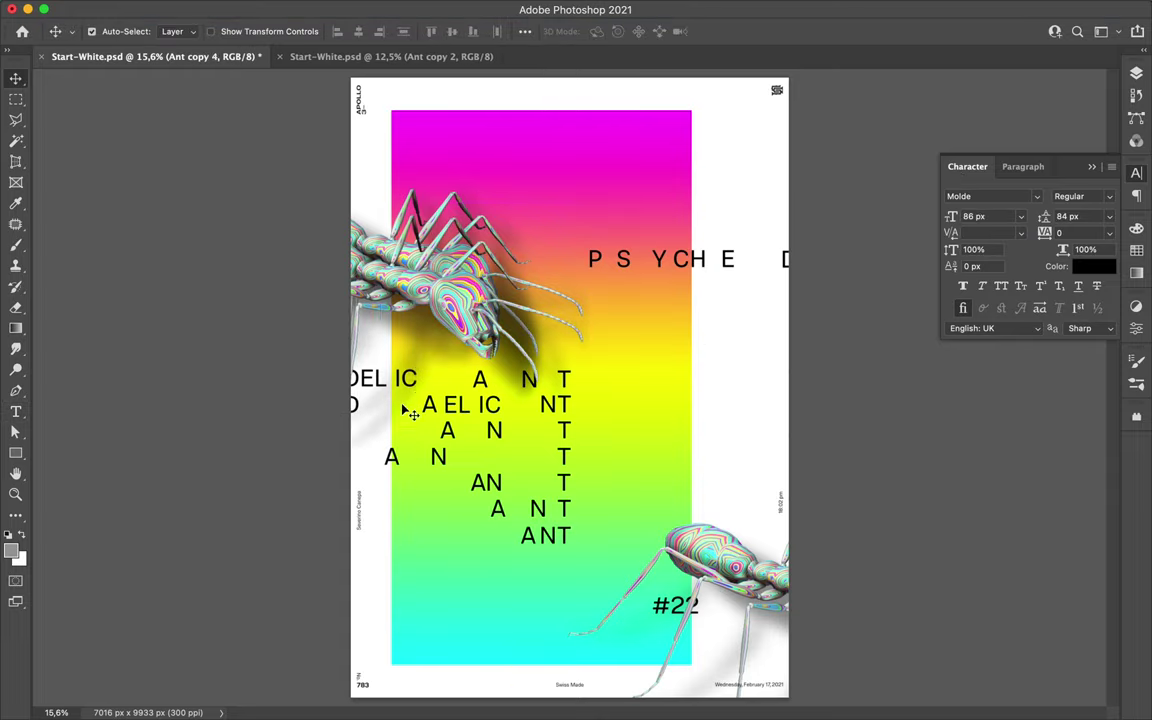
drag(352, 405, 362, 420)
- Retune a DELIC line's tracking and duplicate it one row lower
double_click(365, 430)
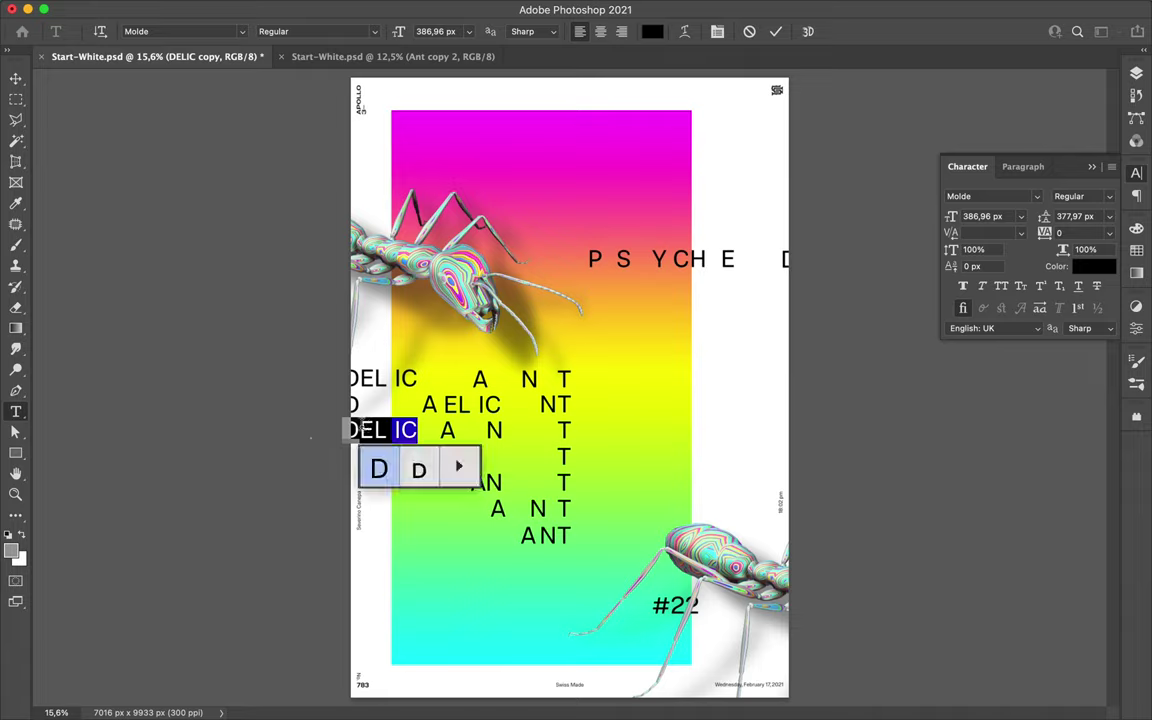
click(1010, 234)
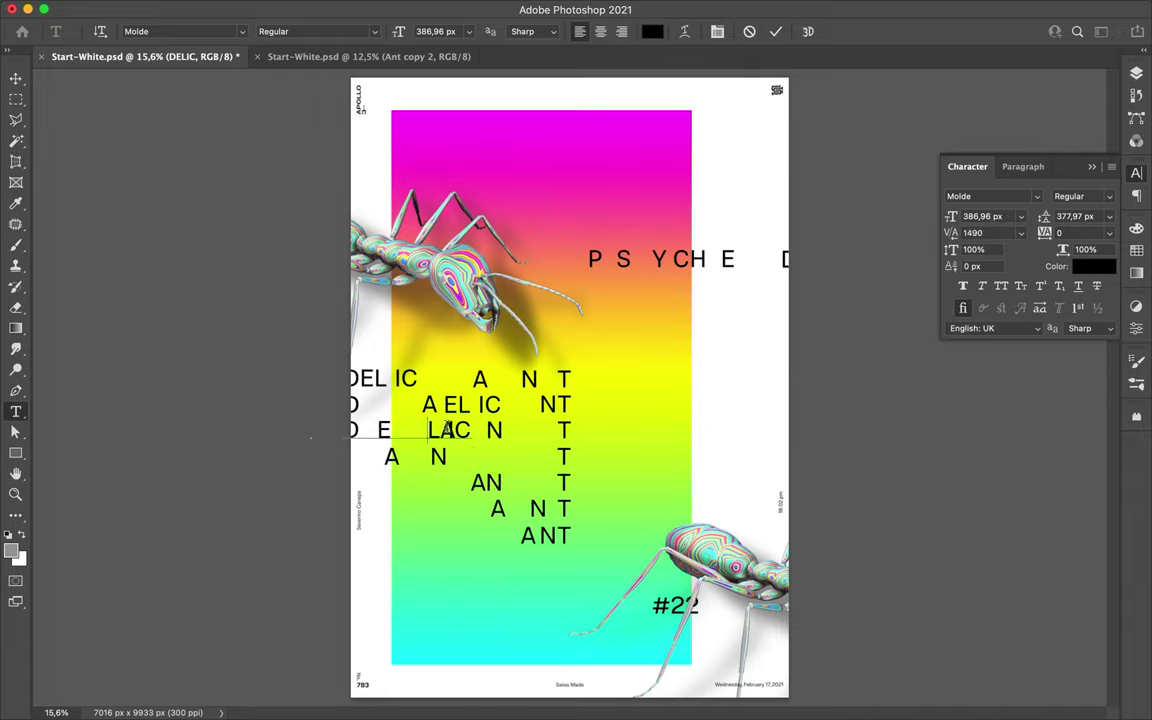
key(Return)
key(v)
mouse_move(390, 428)
mouse_down()
mouse_move(400, 478)
mouse_move(433, 512)
mouse_up()
alt+click(433, 512)
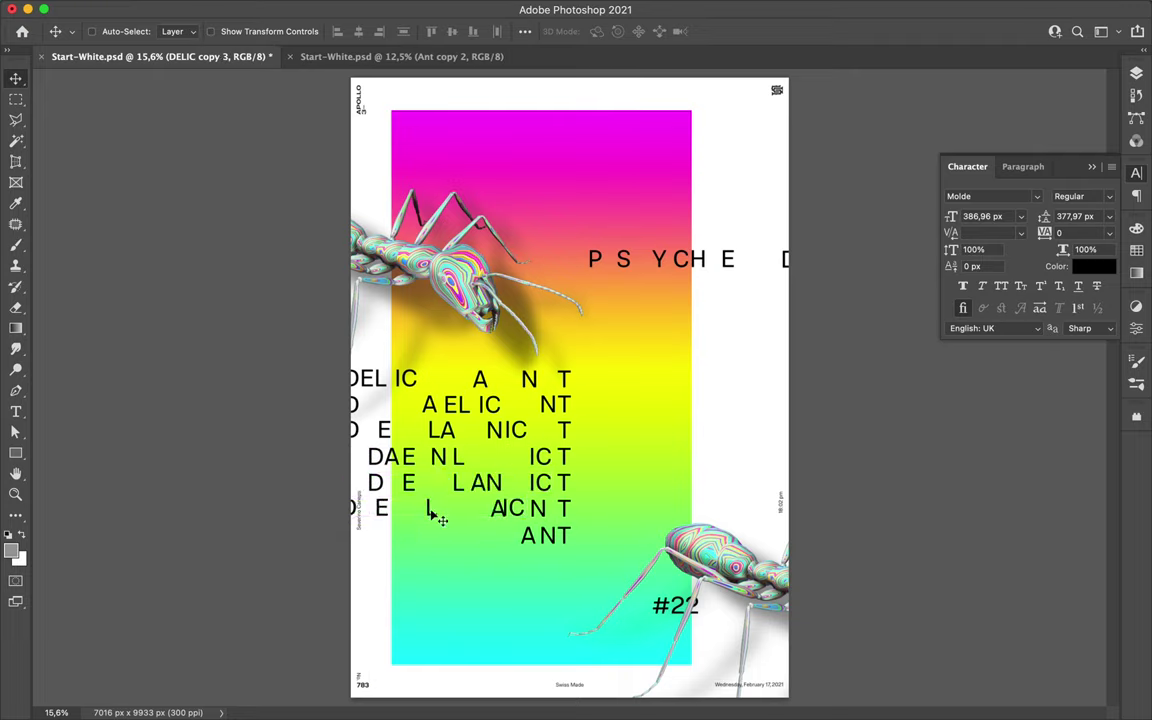
- Add another DELIC row lower down and nudge the DELIC lines into position
double_click(437, 516)
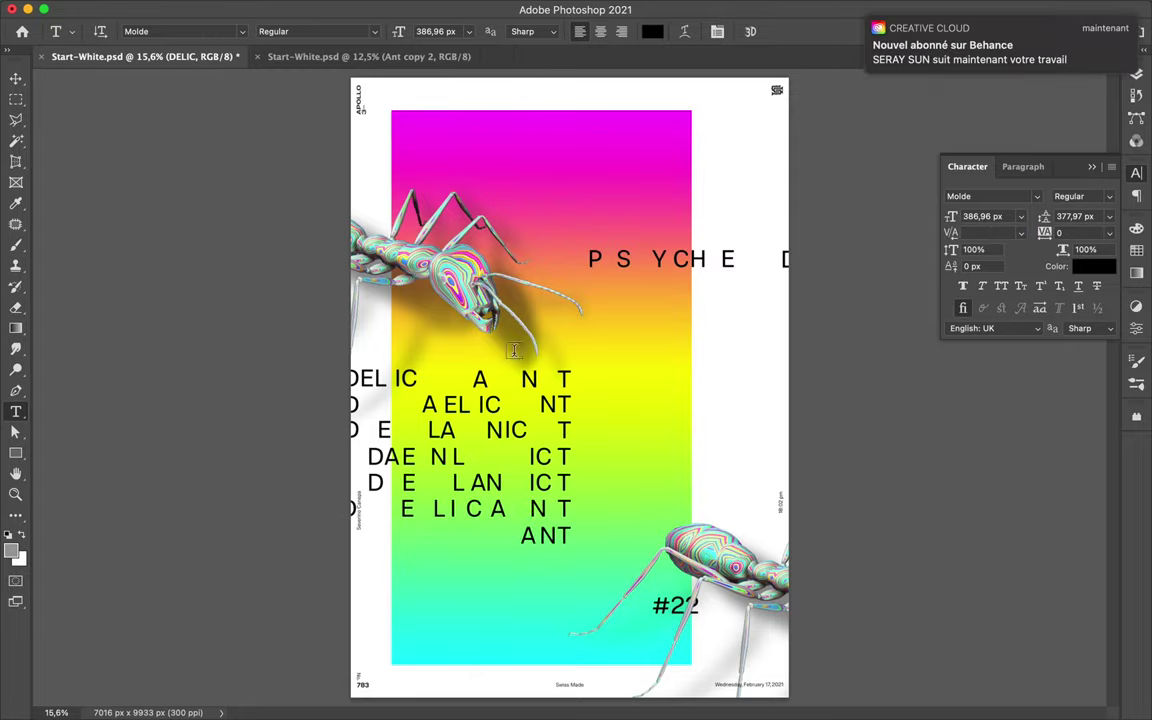
key(Escape)
key(v)
mouse_move(470, 512)
mouse_down()
mouse_move(500, 540)
mouse_move(500, 512)
mouse_up()
key(t)
key(Escape)
key(v)
scroll(436, 479, up, 3)
scroll(436, 479, down, 3)
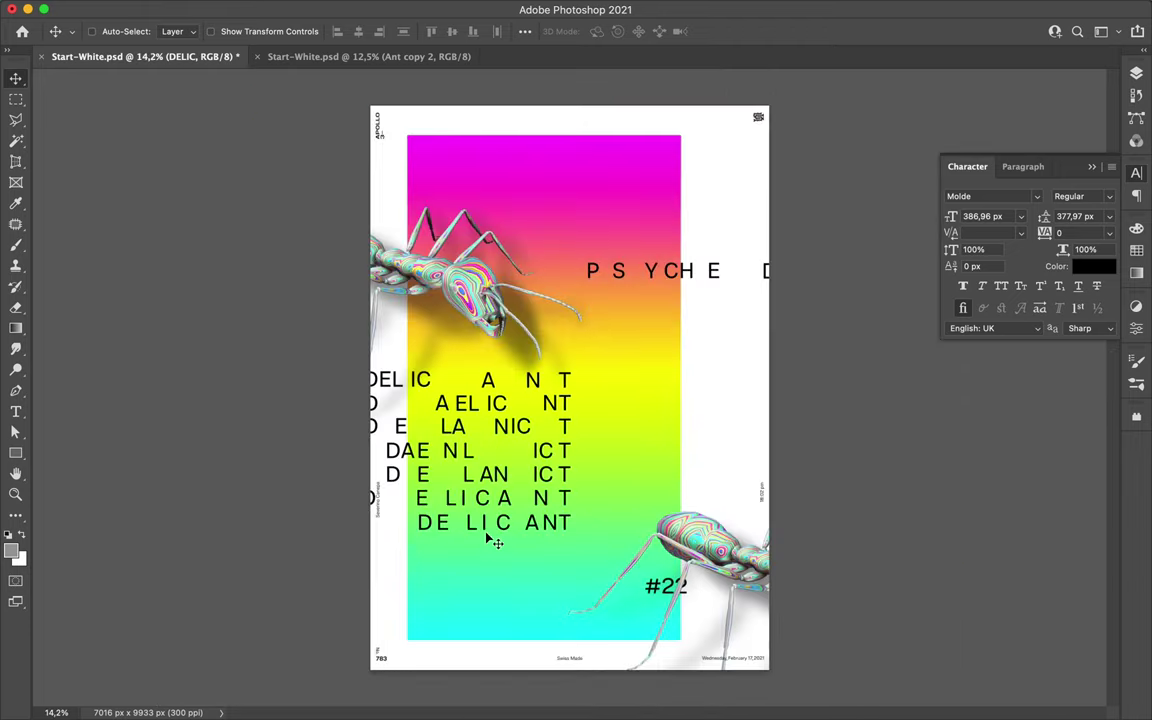
- Duplicate PSYCHE into two staggered rows below with adjusted letter spacing
drag(717, 277, 717, 300)
key(t)
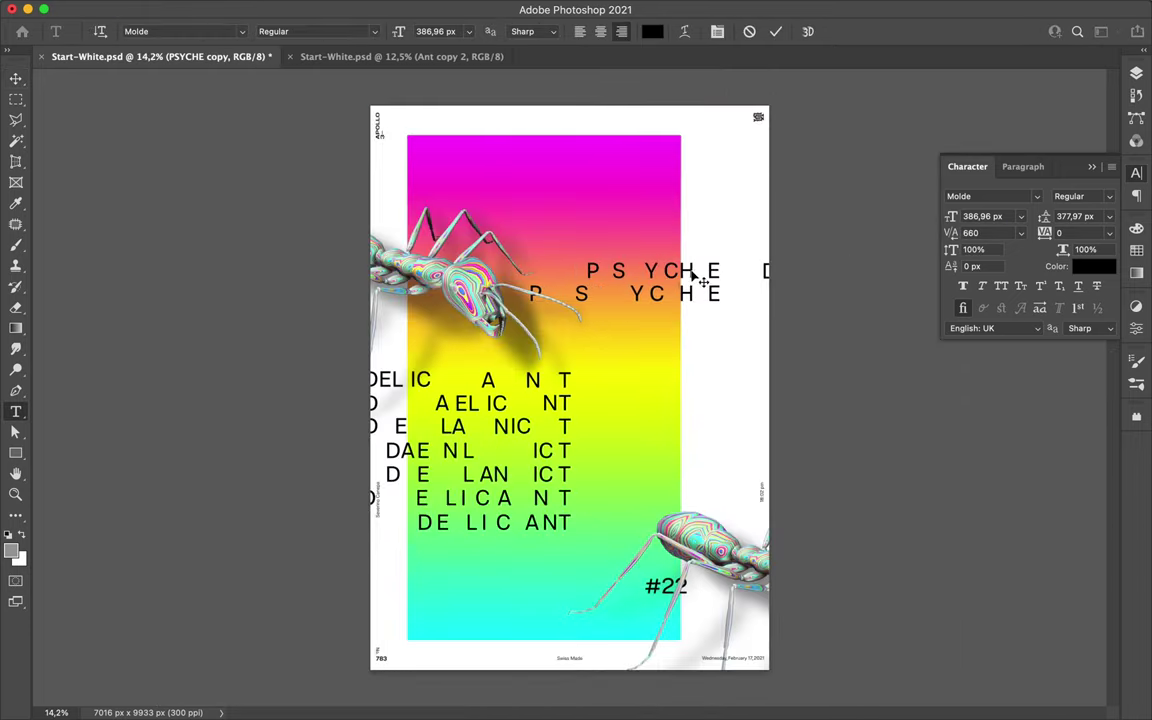
key(v)
drag(703, 283, 730, 313)
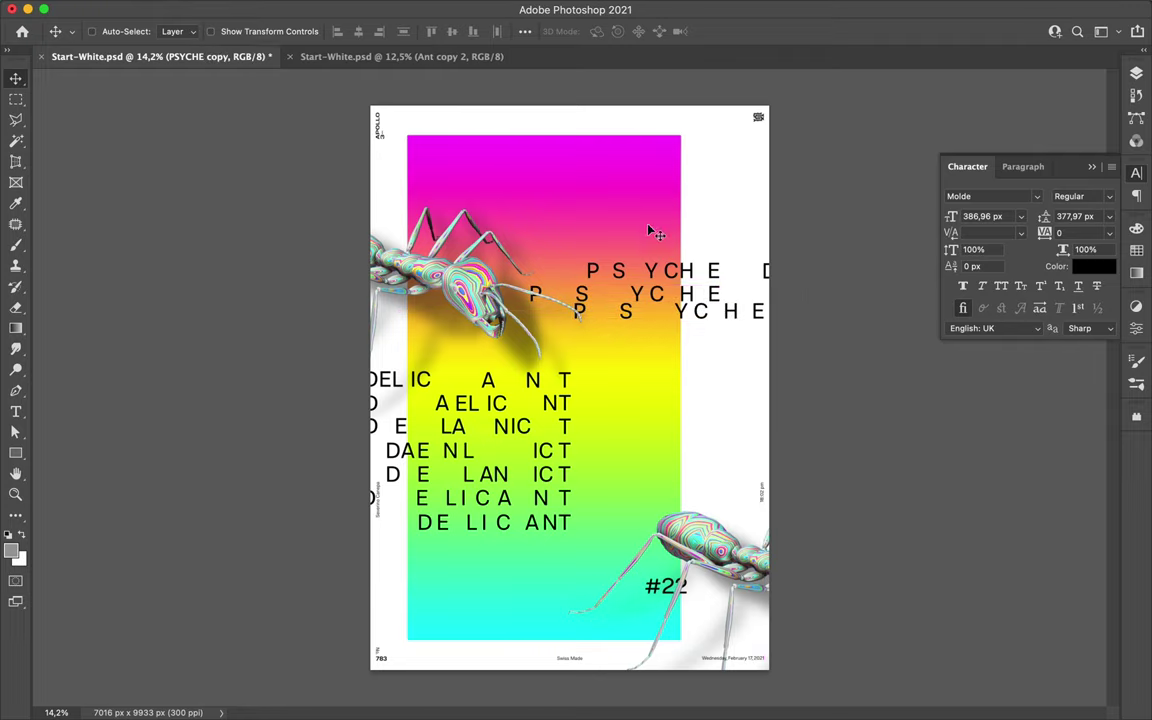
ctrl+click(457, 175)
click(15, 348)
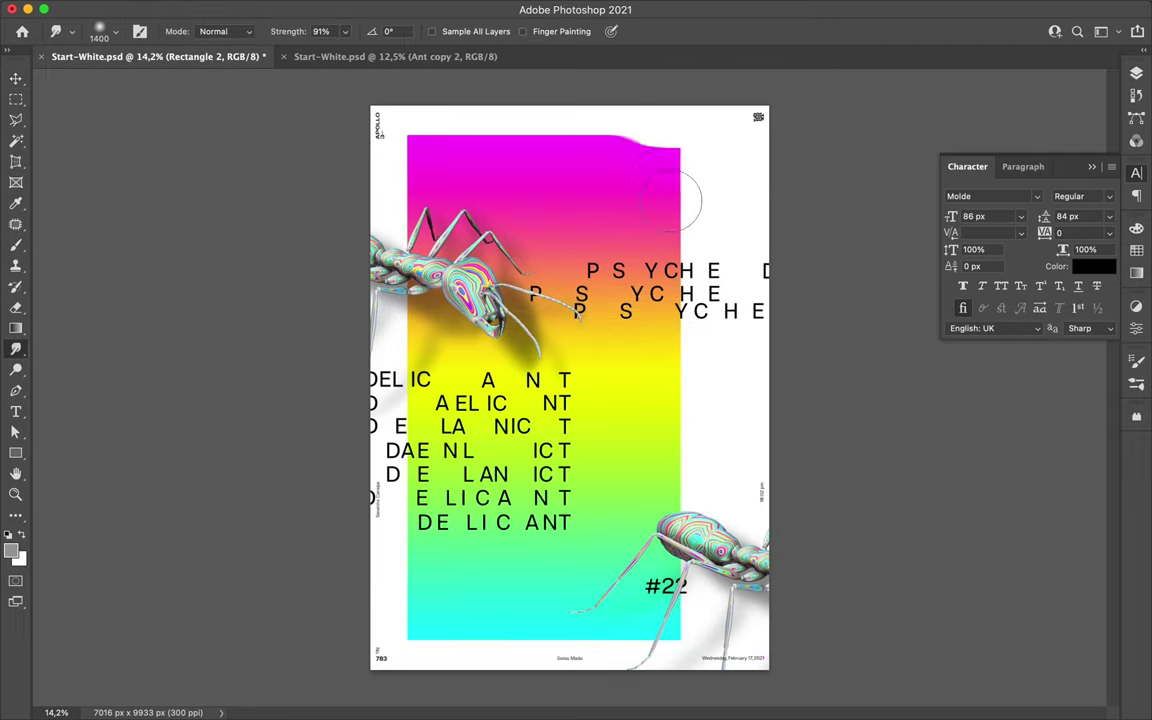
- Smudge the gradient panel's top-right corner upward into a blurred bulge
drag(585, 140, 571, 213)
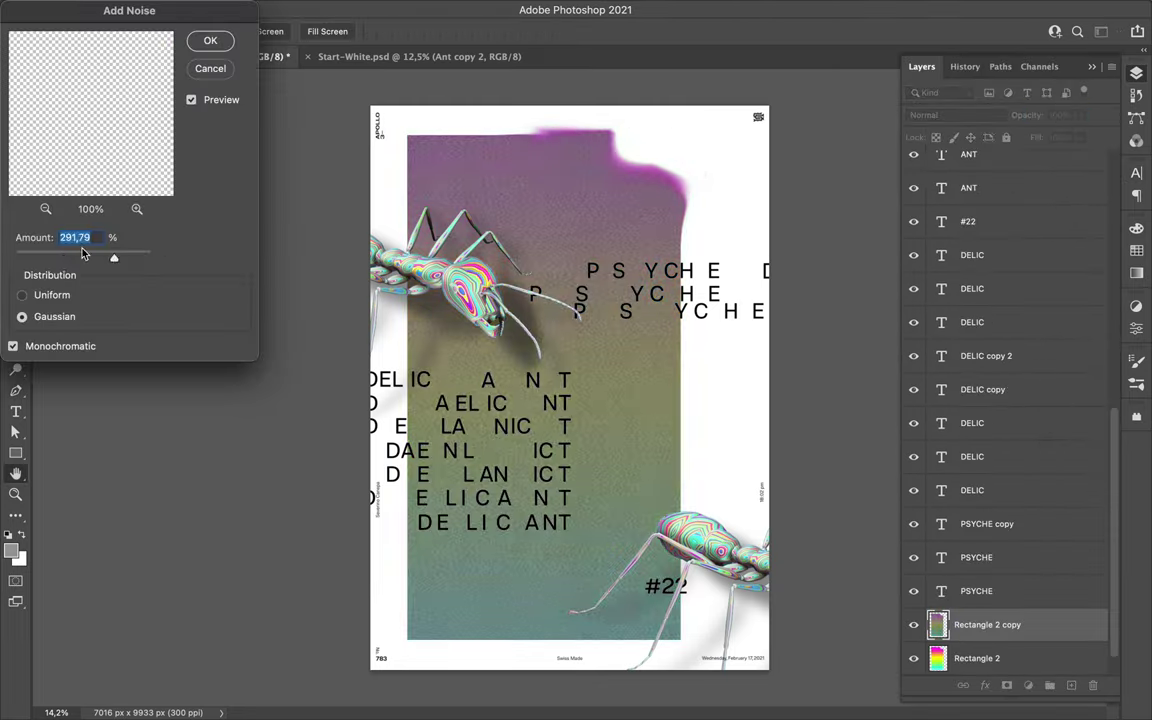
- Apply Add Noise at amount 228, Uniform, with Monochromatic unchecked
click(22, 295)
click(13, 346)
click(210, 40)
- Blend the noisy copy with Lighten at 54% fill, then marquee a large circle
click(955, 115)
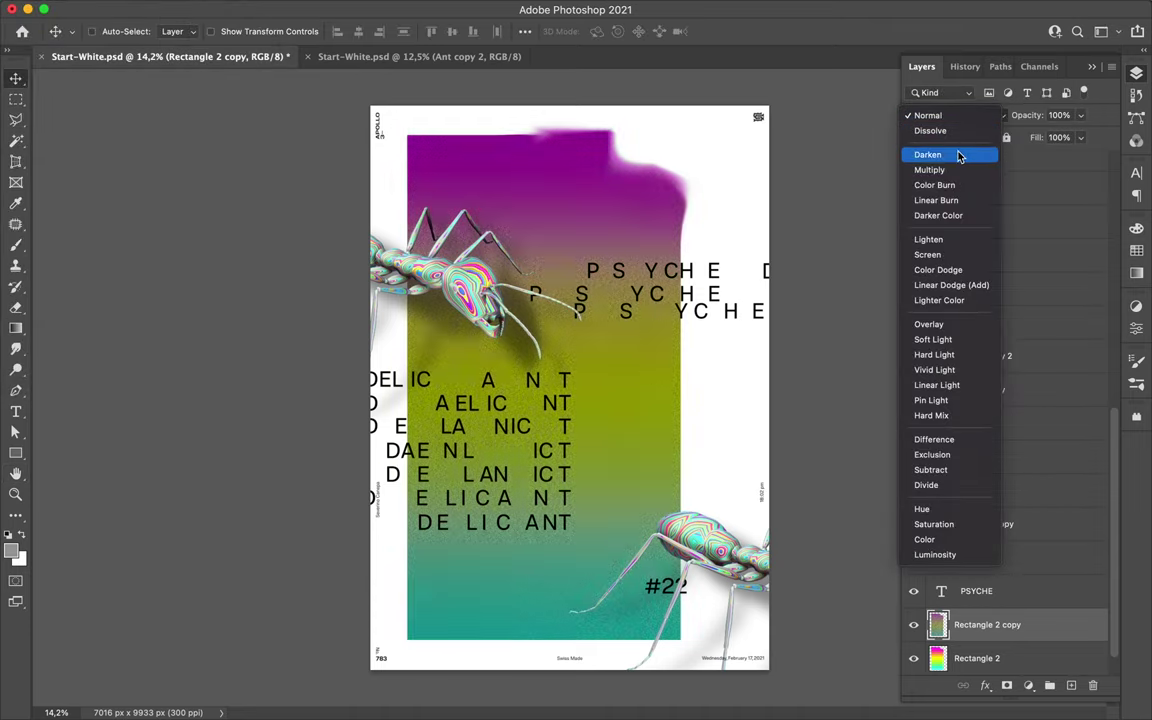
click(939, 249)
click(1080, 137)
drag(1090, 158, 1048, 160)
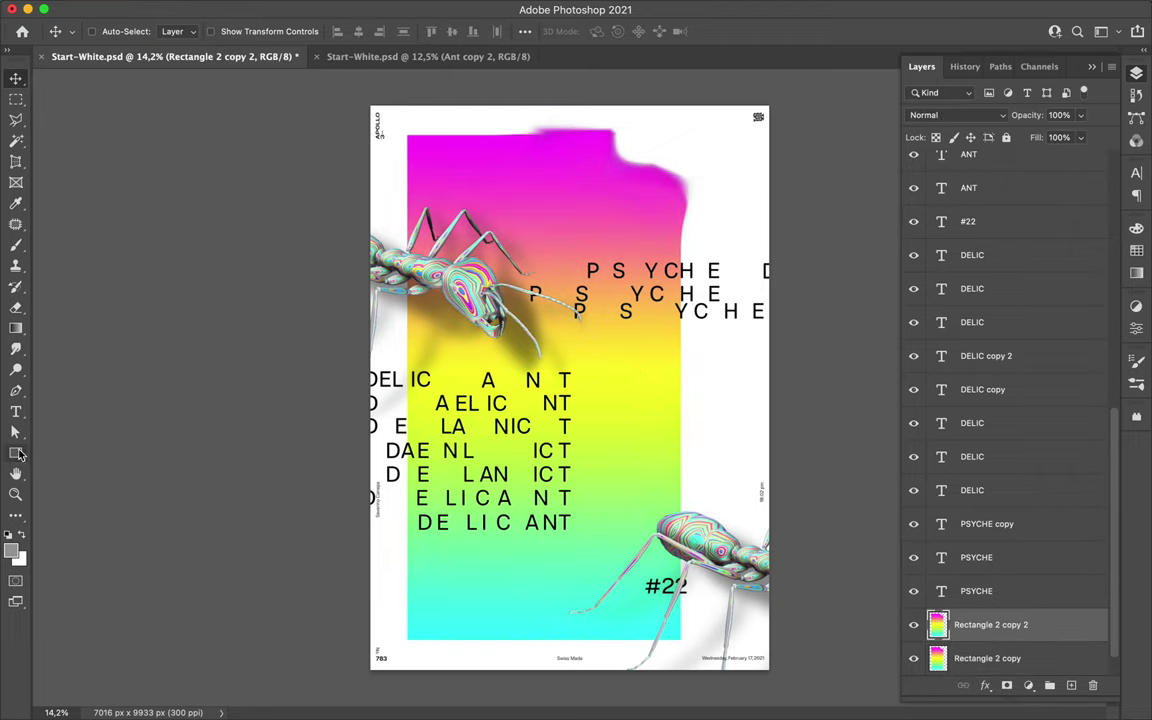
key(shift+m)
mouse_move(410, 278)
mouse_down()
mouse_move(676, 676)
mouse_move(673, 645)
mouse_up()
- Copy the circle to its own layer, shift it right, and twirl it with Liquify
key(ctrl+j)
key(v)
drag(524, 422, 620, 422)
click(398, 9)
click(398, 170)
key(c)
drag(868, 88, 853, 85)
drag(465, 375, 465, 368)
key(Return)
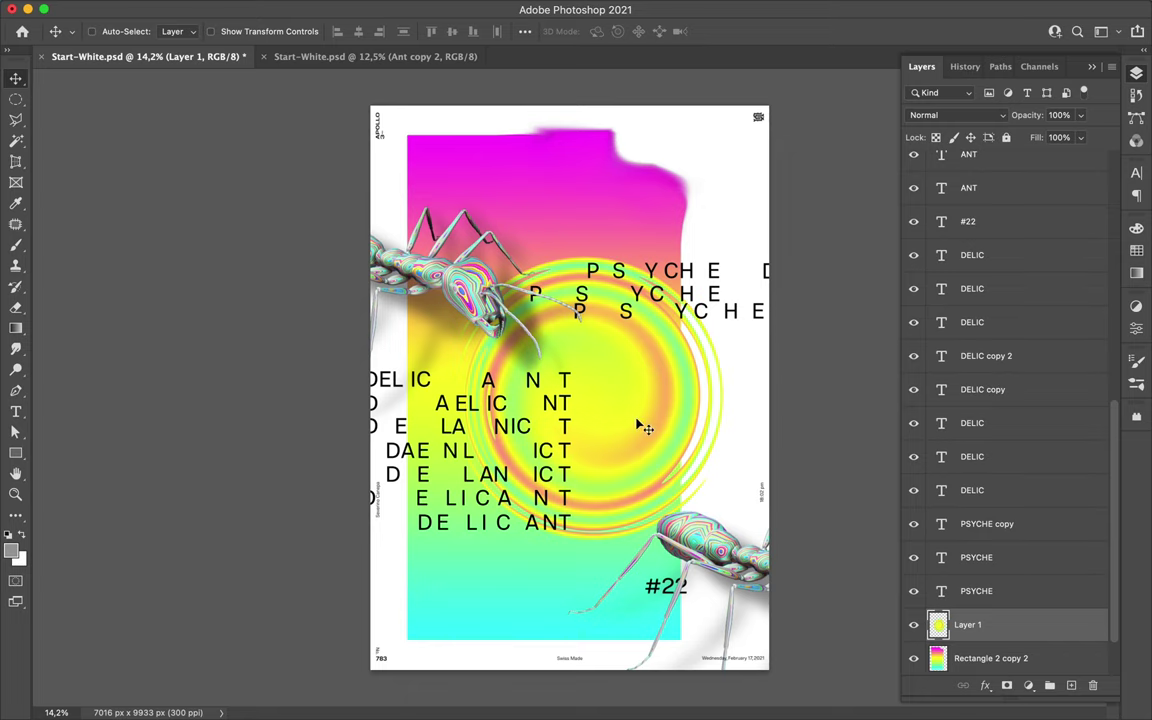
- Trim the twirled circle to a clean disc and move it right and down
key(m)
drag(590, 402, 700, 500)
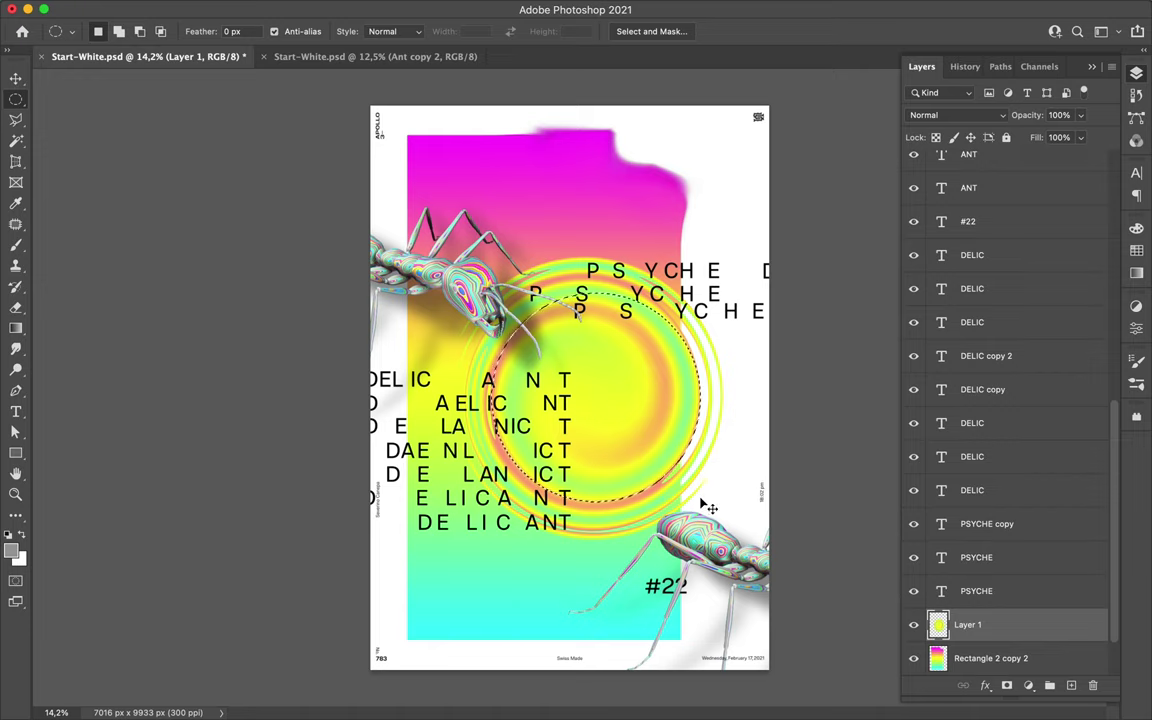
key(v)
drag(630, 350, 675, 385)
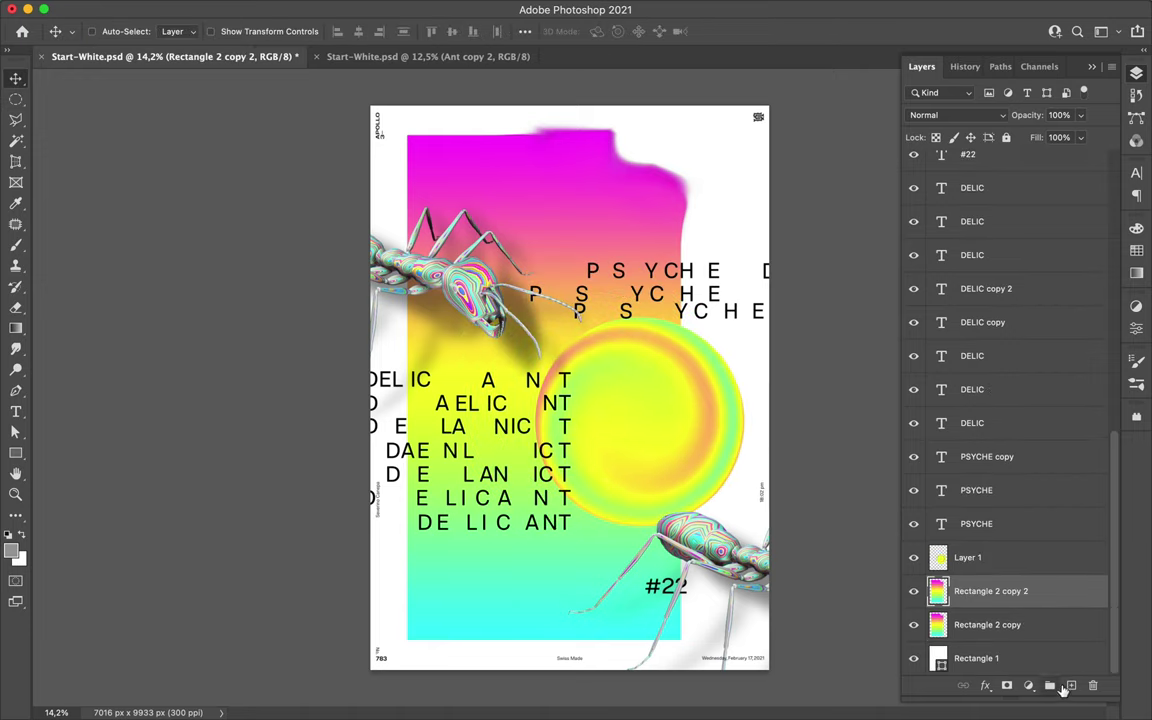
- Fill a black circle on a new layer and apply Gaussian Blur as a shadow
click(1071, 685)
key(g)
key(shift+g)
click(670, 420)
key(m)
click(376, 9)
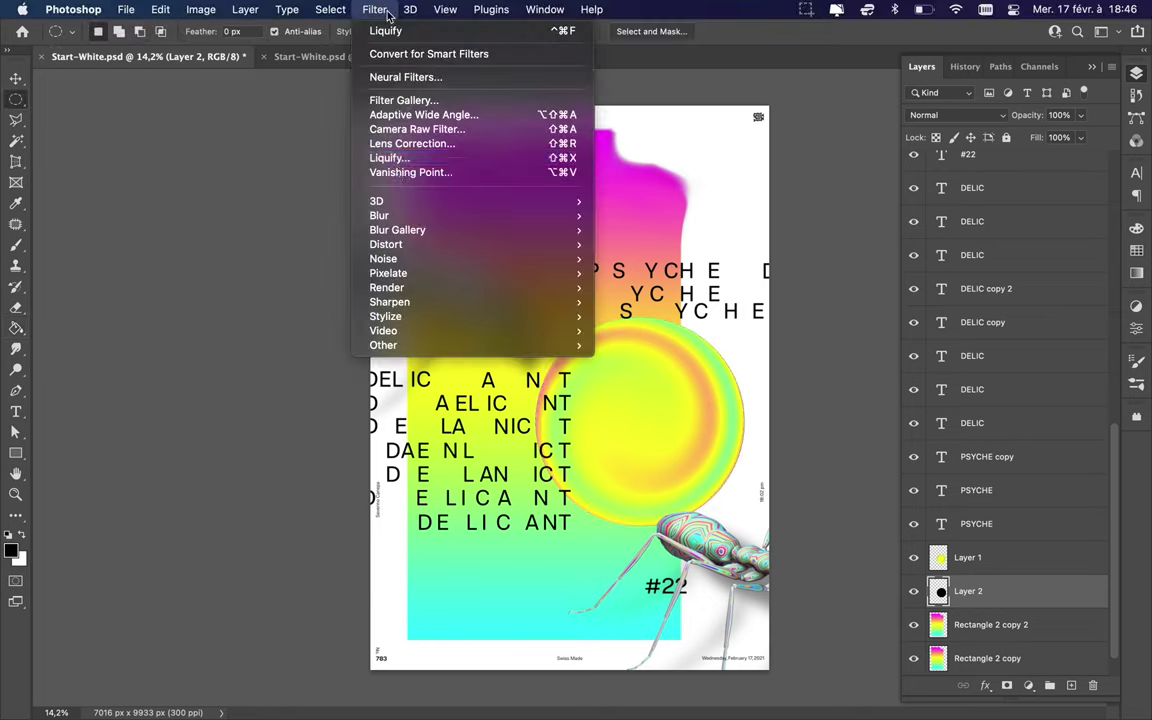
click(650, 267)
click(921, 92)
click(1080, 137)
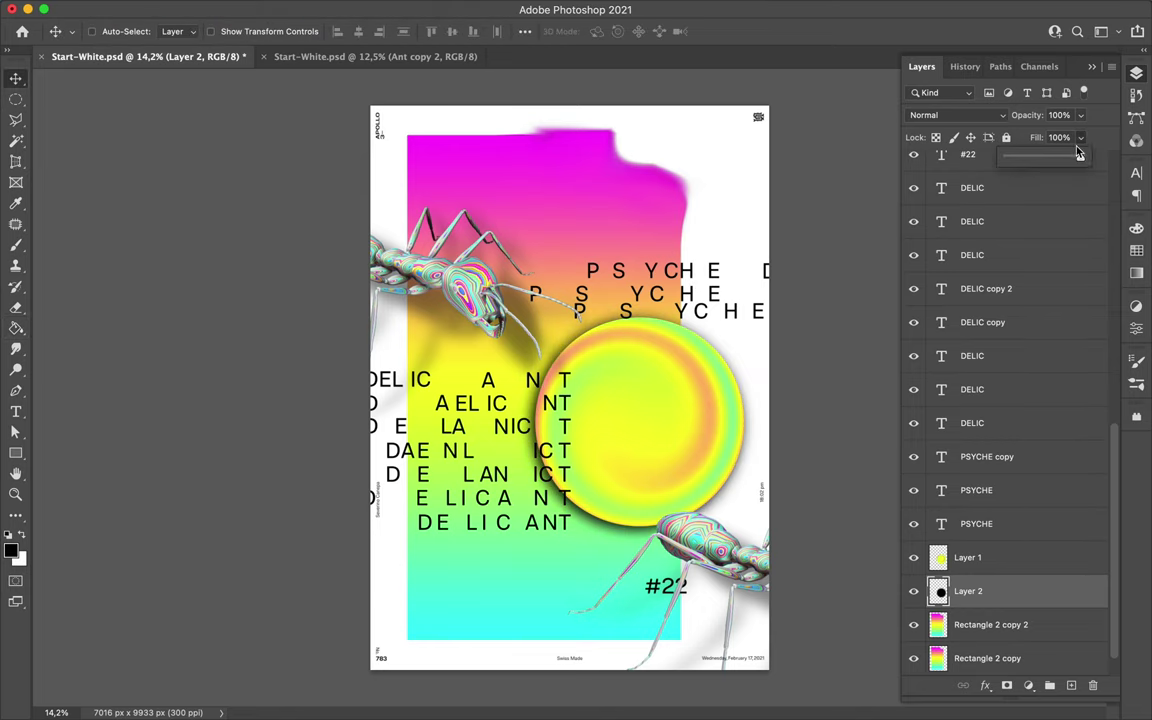
- Lower the shadow fill to 34% and scale all text layers to 57%
drag(1085, 147, 1029, 150)
click(968, 524)
scroll(1000, 400, up, 5)
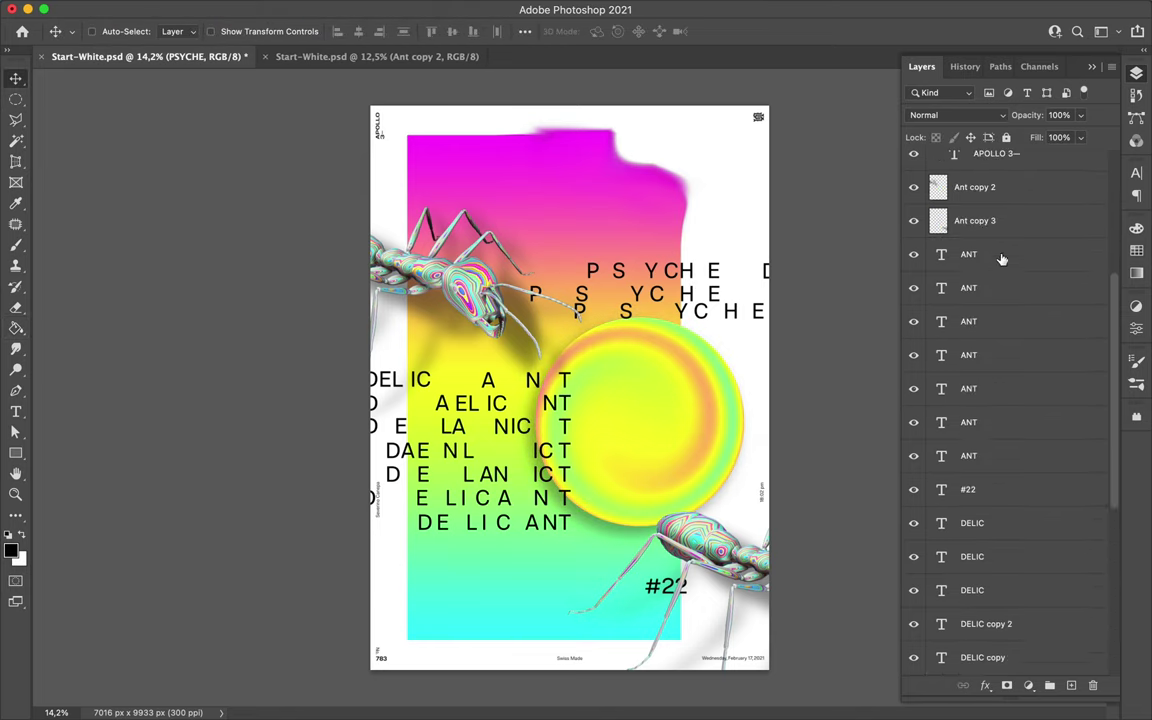
shift+click(1000, 257)
key(ctrl+t)
drag(592, 591, 592, 450)
key(Return)
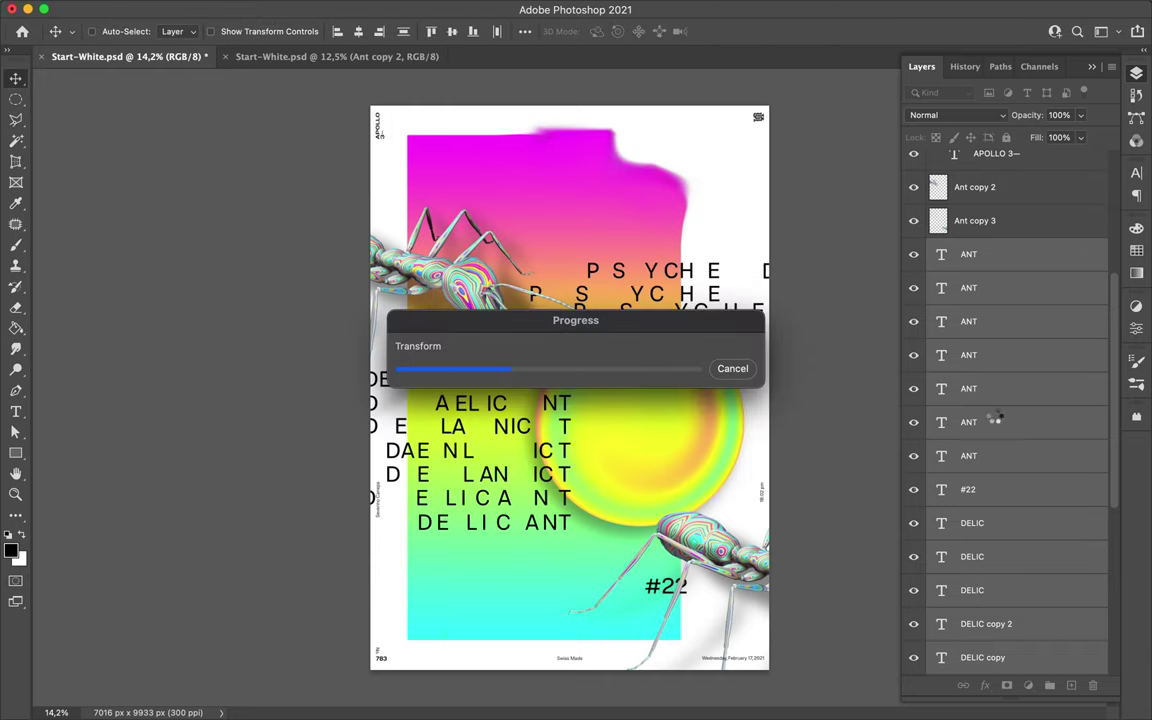
- Center #22 in the disc and copy a thin left-edge panel strip to a new layer
mouse_move(530, 487)
mouse_down()
mouse_move(607, 489)
mouse_move(573, 452)
mouse_move(647, 452)
mouse_up()
click(16, 99)
click(60, 96)
drag(405, 128, 411, 376)
key(ctrl+j)
- Duplicate the gradient strip and move the copy to the panel's right edge
key(v)
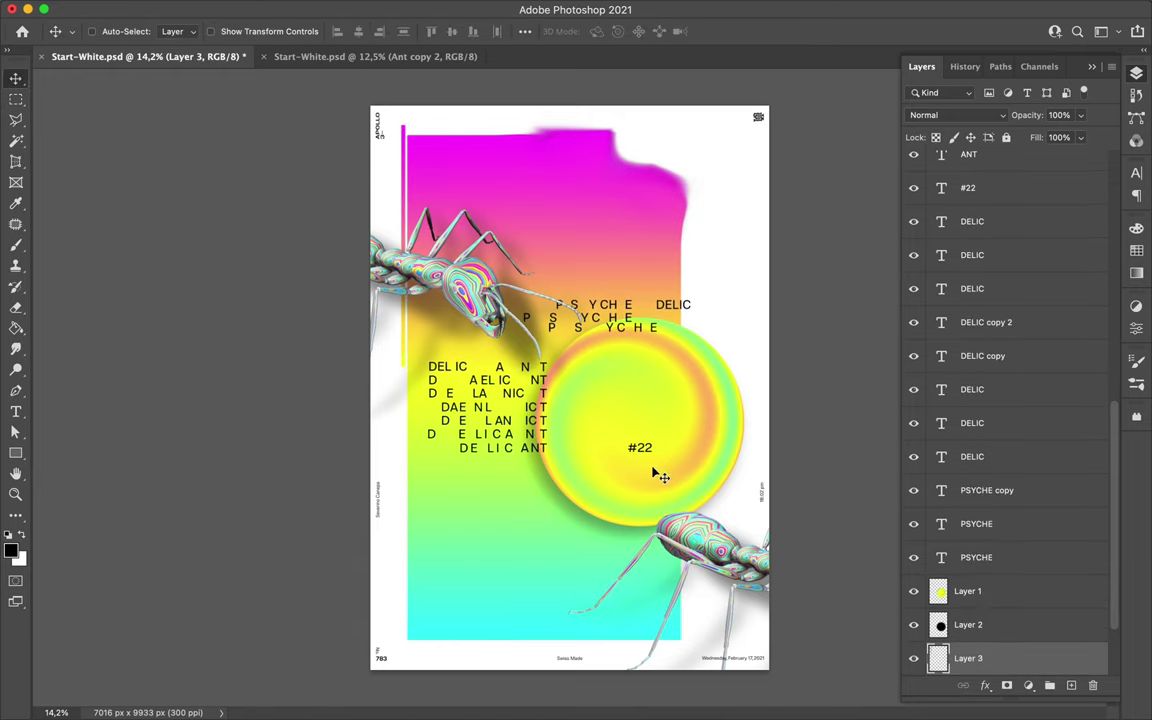
key(ctrl+c)
key(Return)
key(ctrl+v)
mouse_move(566, 558)
mouse_down()
mouse_move(685, 328)
mouse_move(685, 343)
mouse_up()
- Draw a white rectangle notching the panel's left edge
key(u)
click(177, 31)
mouse_move(397, 407)
mouse_down()
mouse_move(397, 426)
mouse_move(527, 630)
mouse_up()
- Size a white rectangle, place it near the top of the poster, and resize it
click(393, 110)
key(Return)
key(v)
drag(441, 126, 470, 152)
key(ctrl+t)
key(Return)
- Add a merged white rectangle lower down and copy the green bar to the right side
key(u)
drag(398, 480, 527, 485)
key(v)
key(ctrl+e)
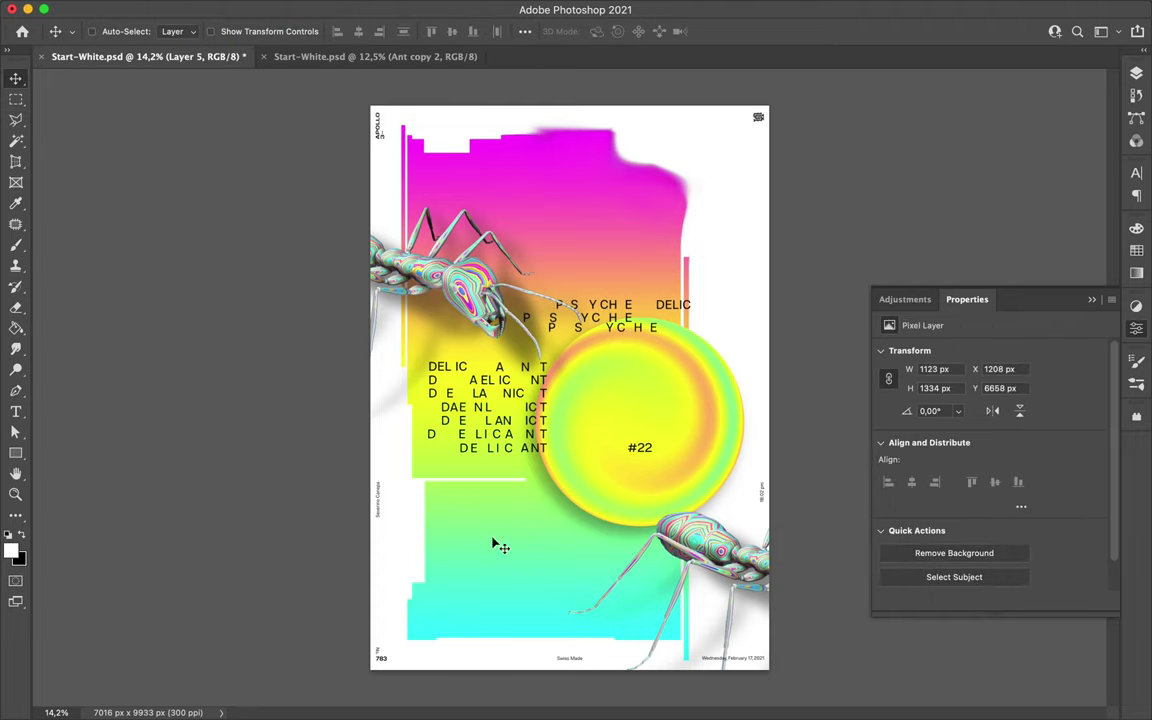
key(F7)
drag(382, 422, 454, 600)
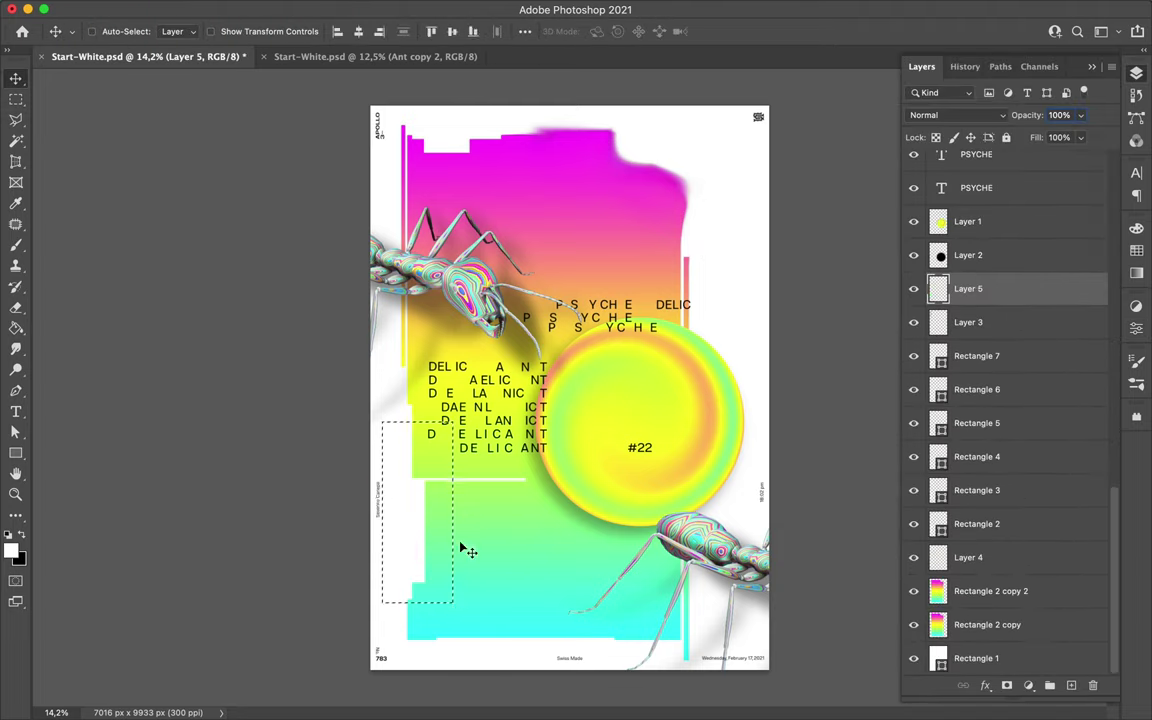
alt+drag(418, 543, 752, 543)
- Draw a thin white bar, a small white square, and white blocks notching the magenta top edge
key(u)
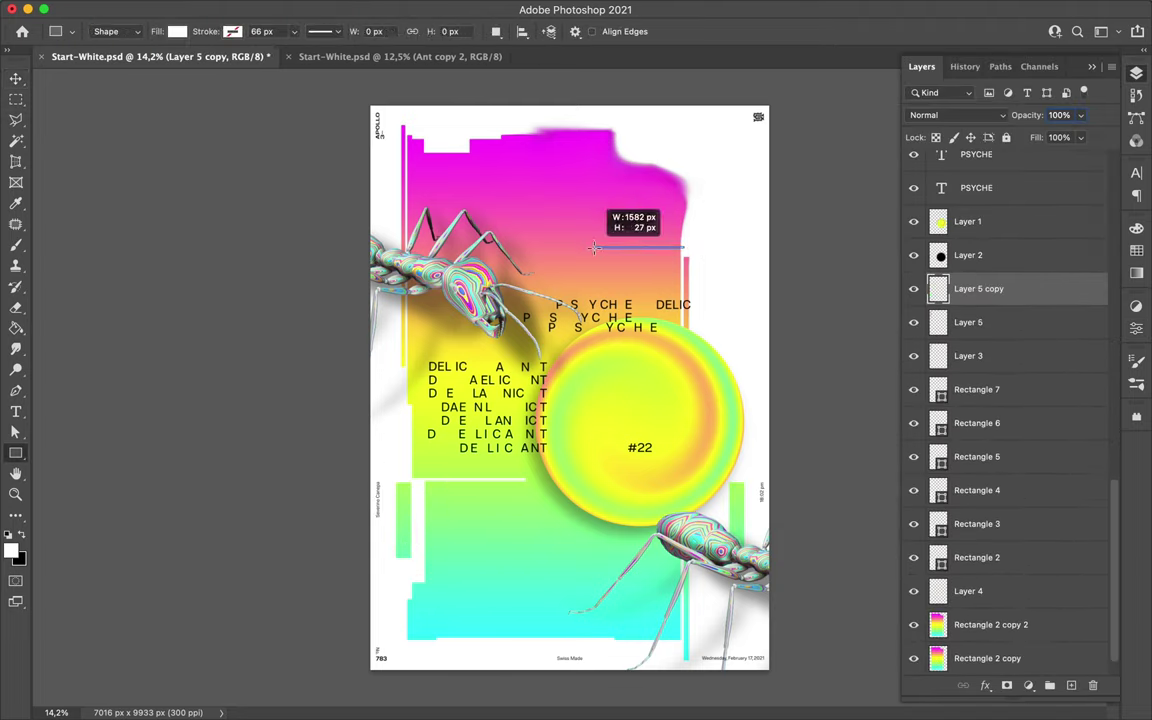
drag(594, 244, 684, 250)
drag(440, 569, 440, 570)
key(v)
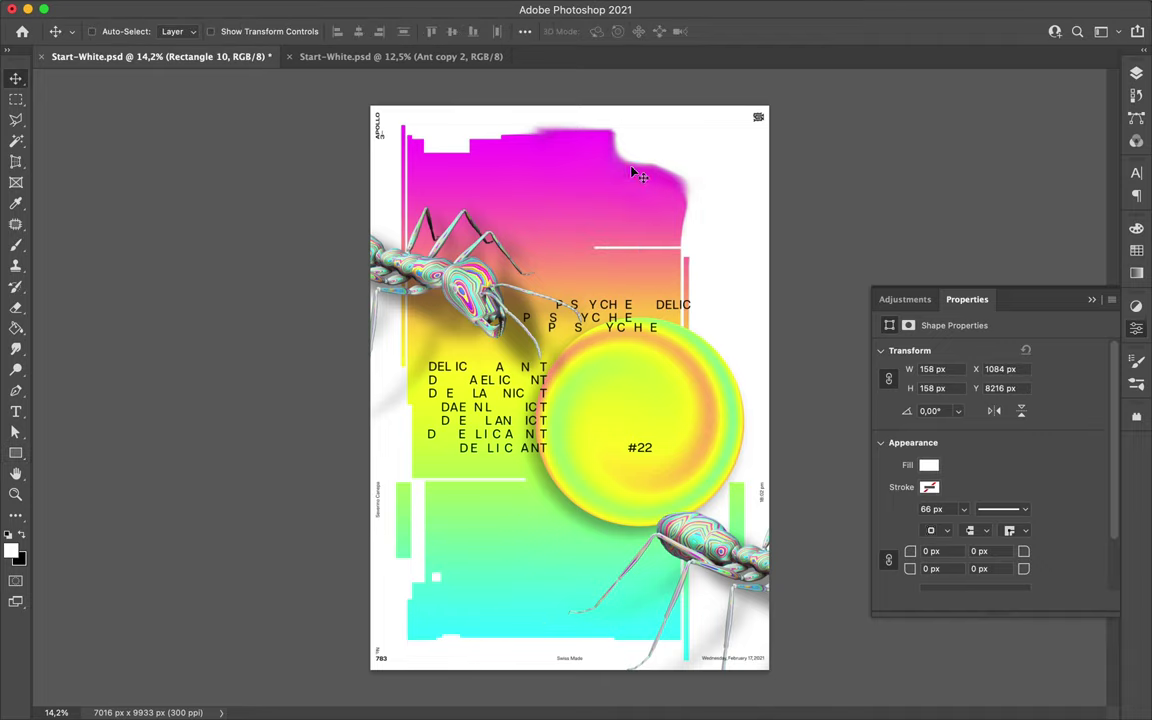
key(u)
drag(535, 123, 617, 180)
key(v)
- Reposition and resize the white blocks along the poster's top edge
drag(733, 237, 701, 231)
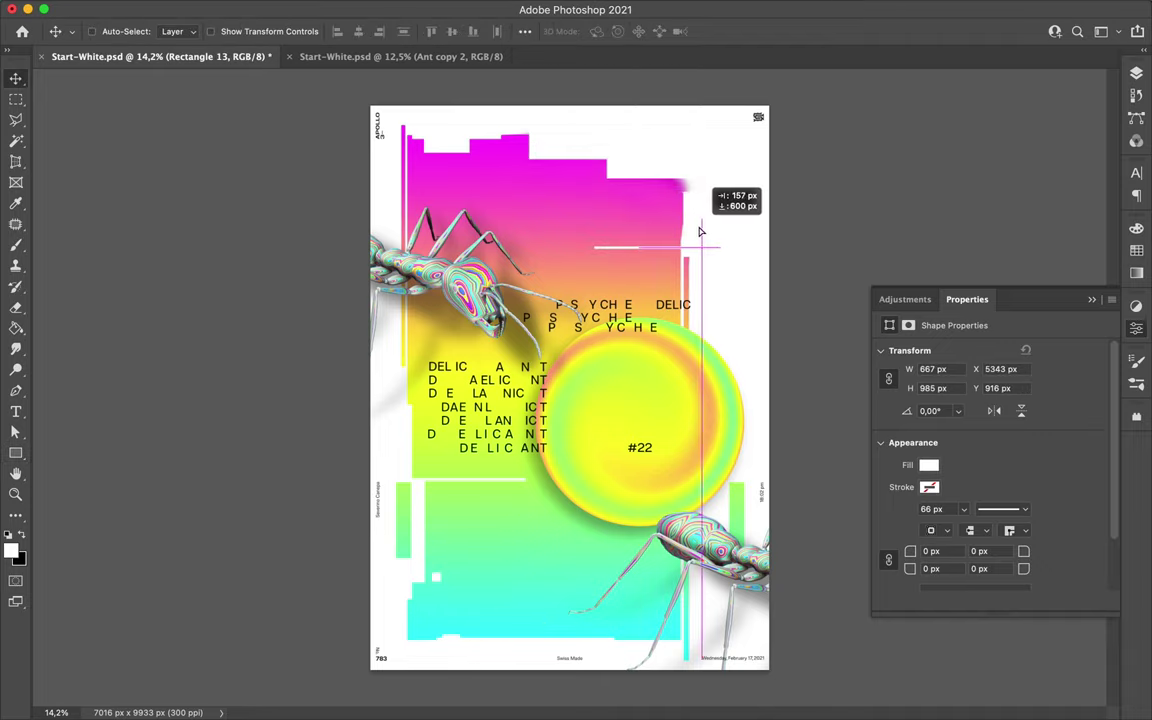
key(ctrl+t)
key(Return)
drag(570, 147, 651, 165)
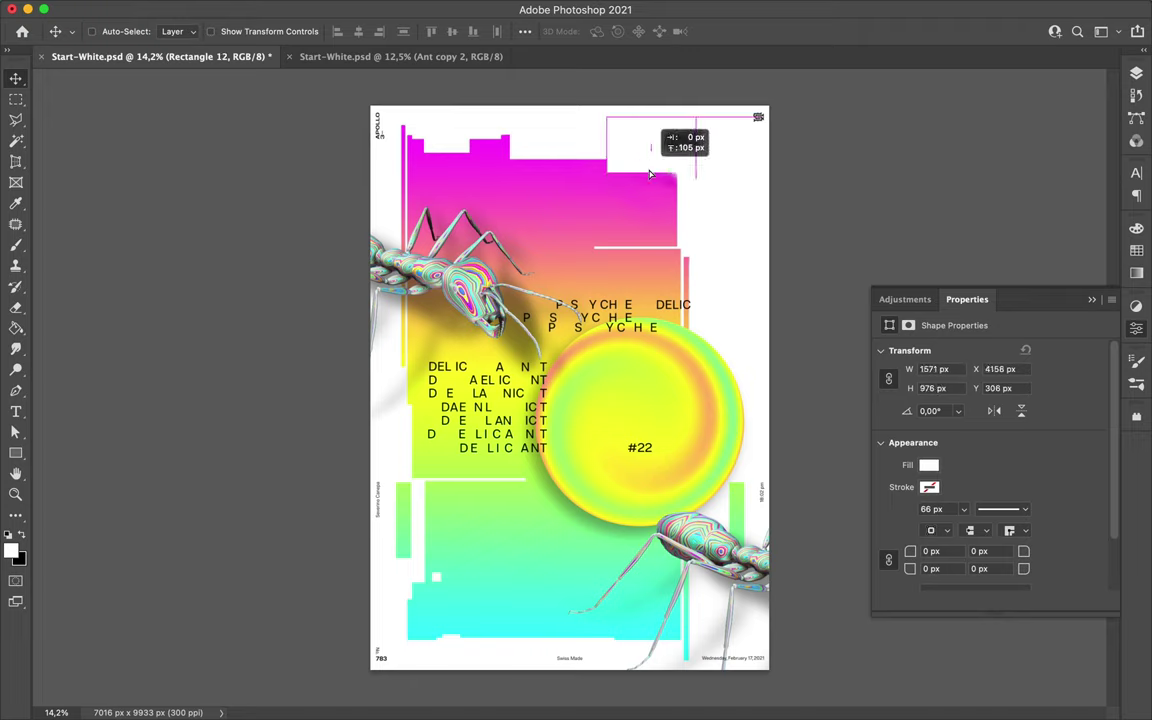
drag(535, 155, 591, 154)
key(ctrl+t)
key(Return)
- Merge the layers, delete the magenta bar's fading end, and shift the remaining bar right and down
key(m)
key(ctrl+e)
key(F7)
key(v)
key(m)
drag(617, 136, 725, 178)
key(Delete)
key(ctrl+d)
key(v)
drag(567, 164, 578, 168)
- Add a thin cyan bar near the bottom edge and a small white rectangle at top left
key(m)
mouse_move(483, 600)
mouse_down()
mouse_move(611, 604)
mouse_move(585, 655)
mouse_up()
key(ctrl+j)
key(v)
key(u)
drag(416, 164, 428, 183)
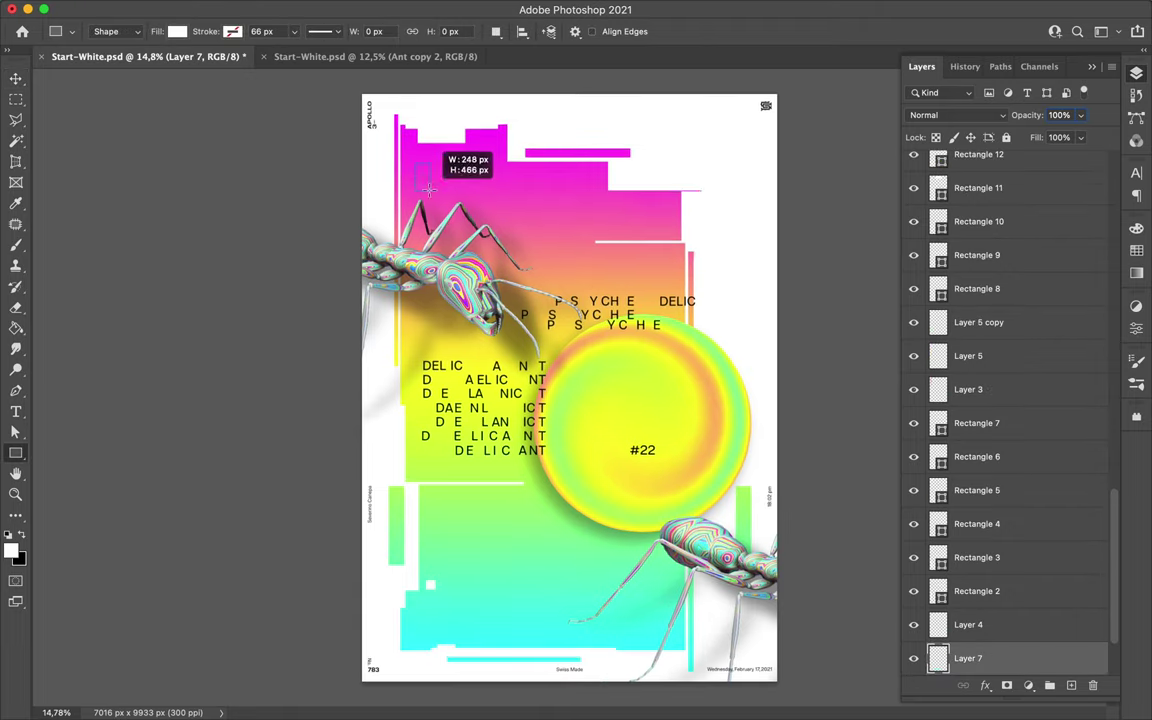
key(v)
- Draw a white circle with the Ellipse tool, send it behind the gradient disc, and position it
ctrl+click(622, 397)
right_click(15, 452)
click(83, 481)
drag(445, 290, 617, 463)
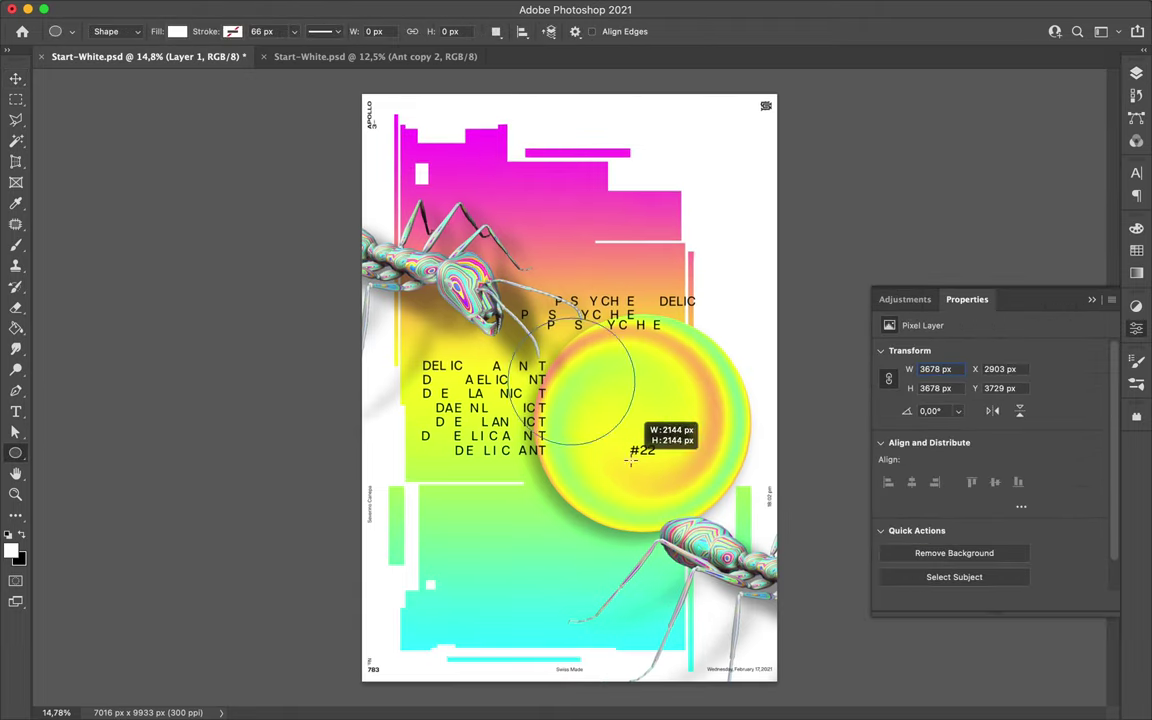
key(v)
key(F7)
drag(933, 489, 970, 548)
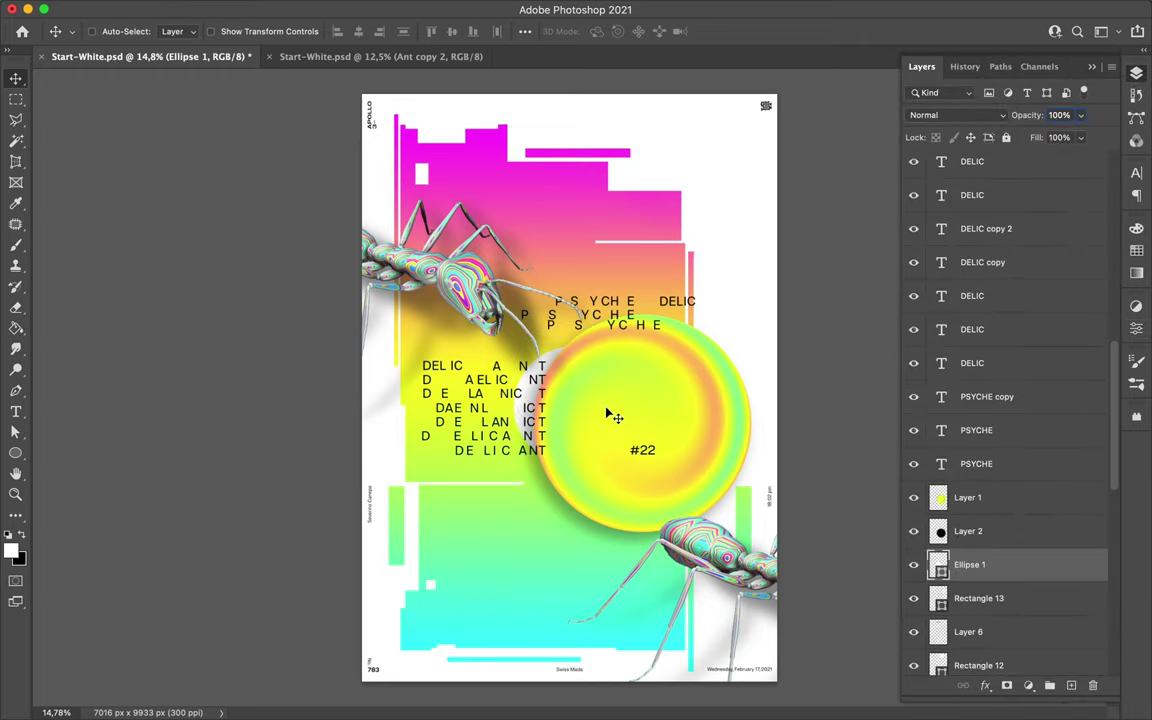
- Draw a second circle over the text and a thin vertical bar at lower right
key(u)
drag(607, 411, 674, 476)
drag(573, 406, 674, 625)
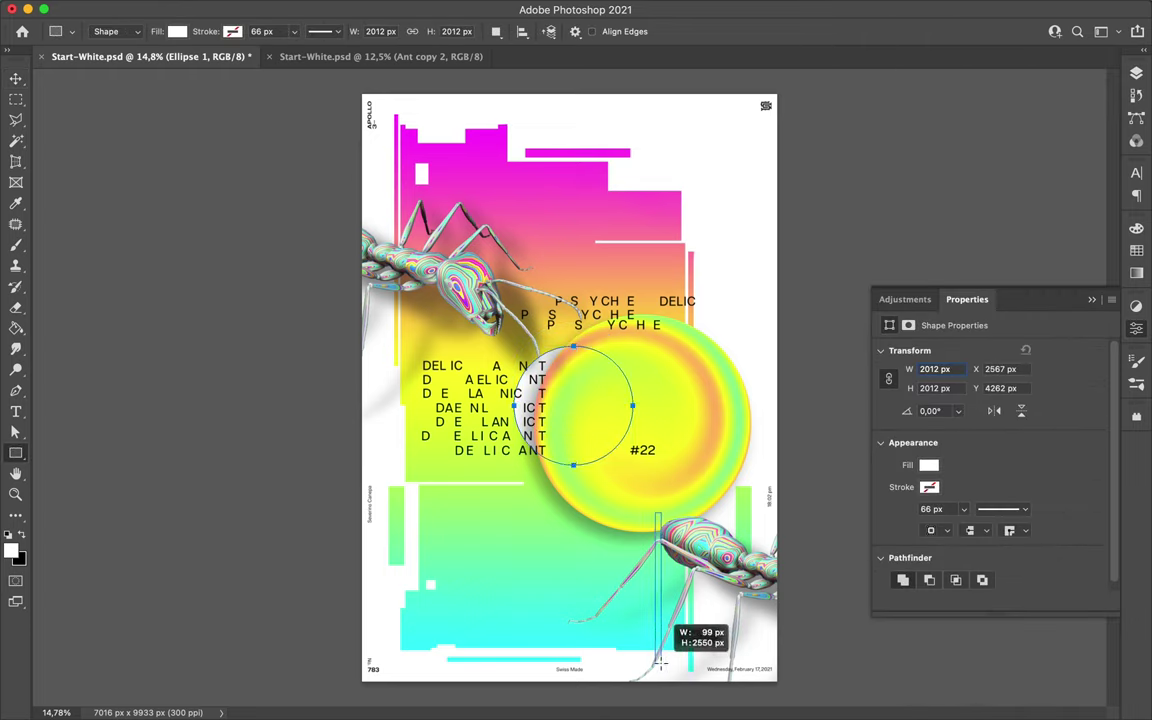
key(v)
ctrl+click(537, 437)
- Save the document and shrink the ant copy at the top right
key(ctrl+s)
key(ctrl+v)
drag(690, 320, 688, 160)
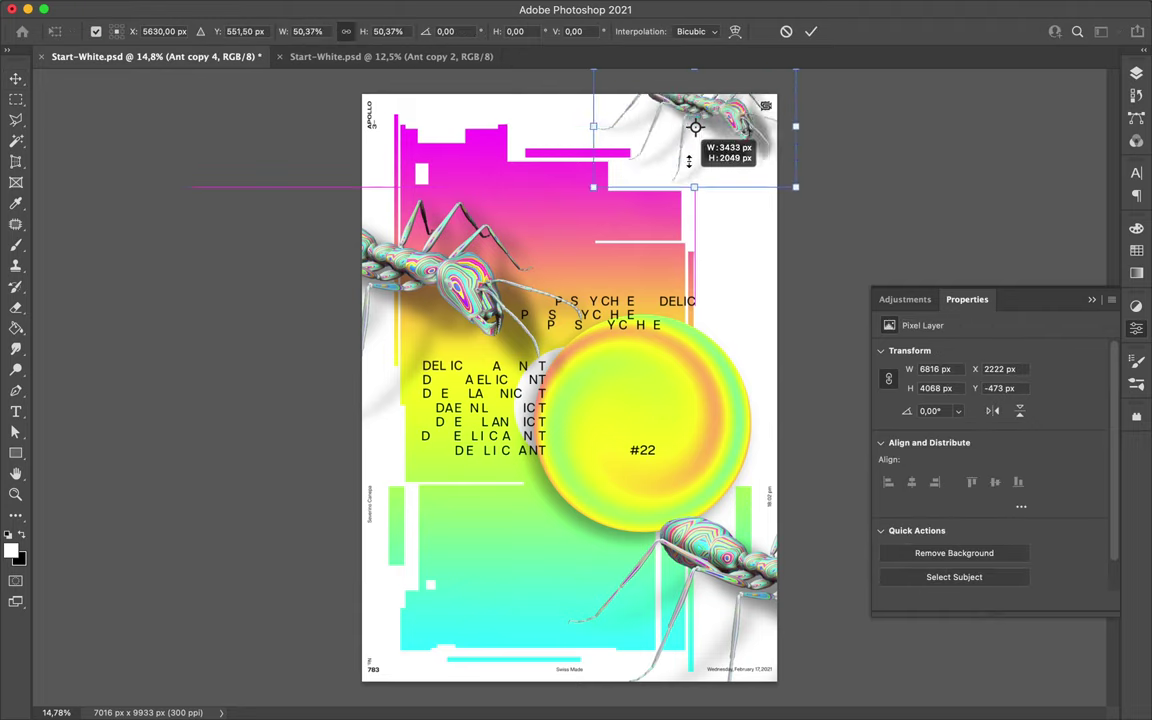
key(Return)
- Copy the left ant to the bottom left, then try a Gaussian Blur on it and cancel
drag(415, 300, 456, 668)
key(ctrl+t)
key(Return)
key(ctrl+f)
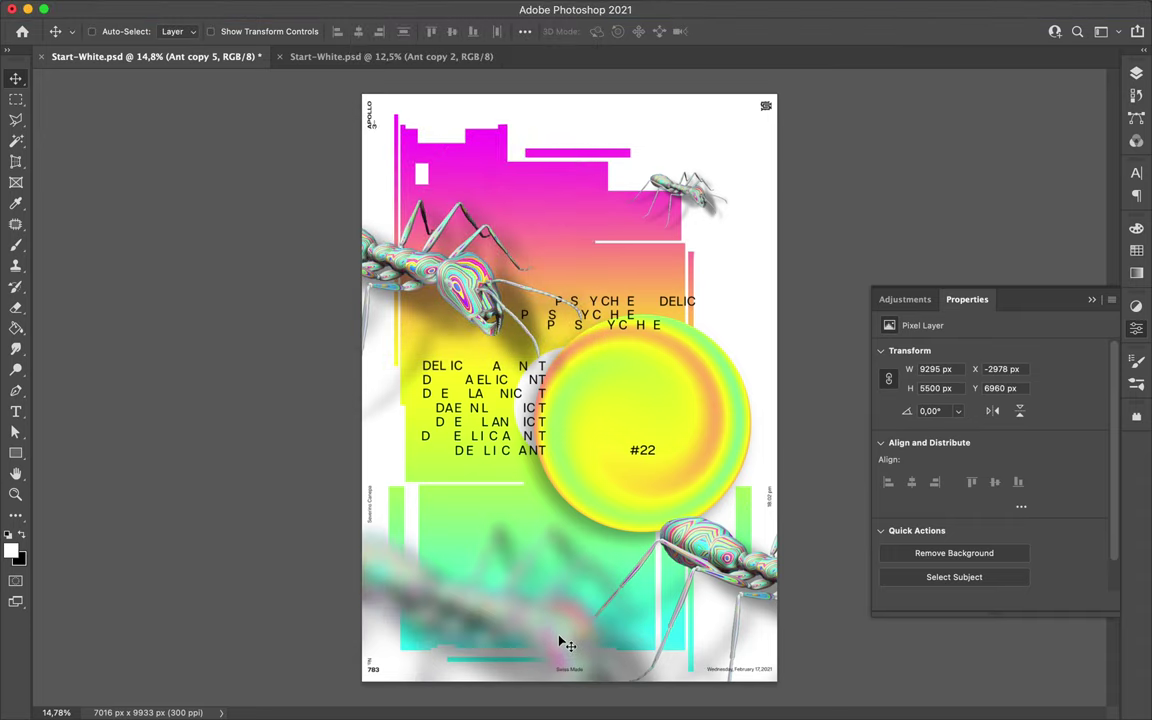
key(ctrl+z)
click(373, 9)
click(690, 281)
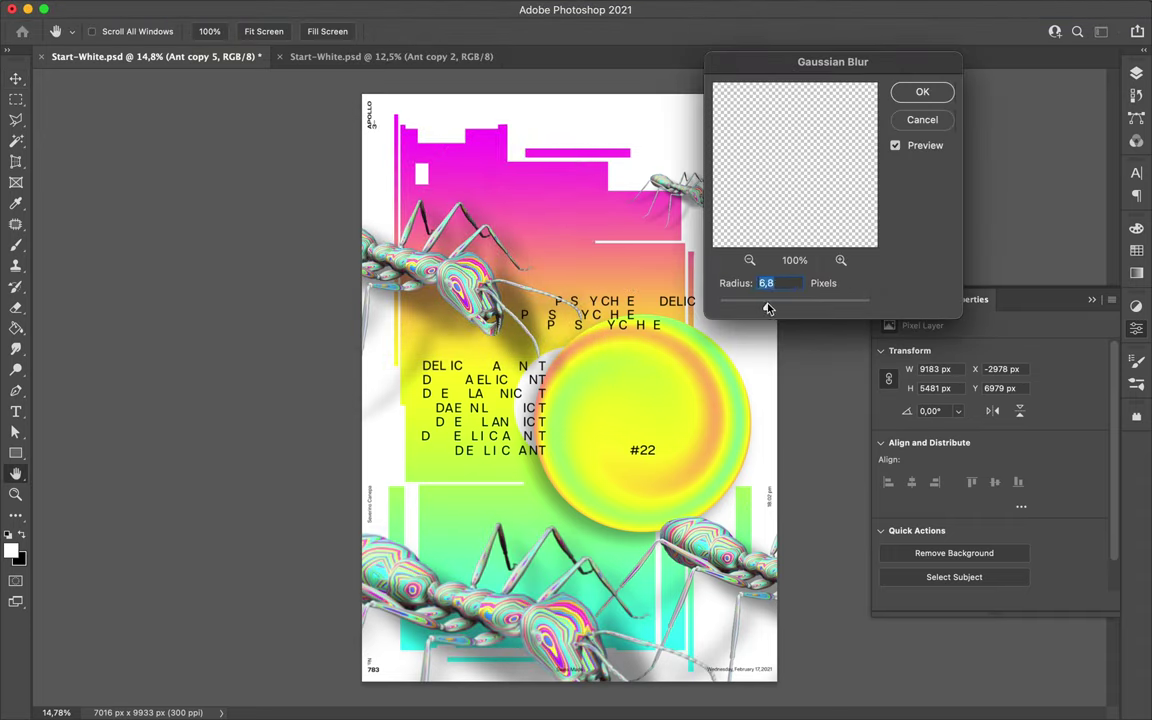
key(Escape)
- Scale the bottom ant copy down and tuck it into the lower-left corner
drag(528, 597, 680, 492)
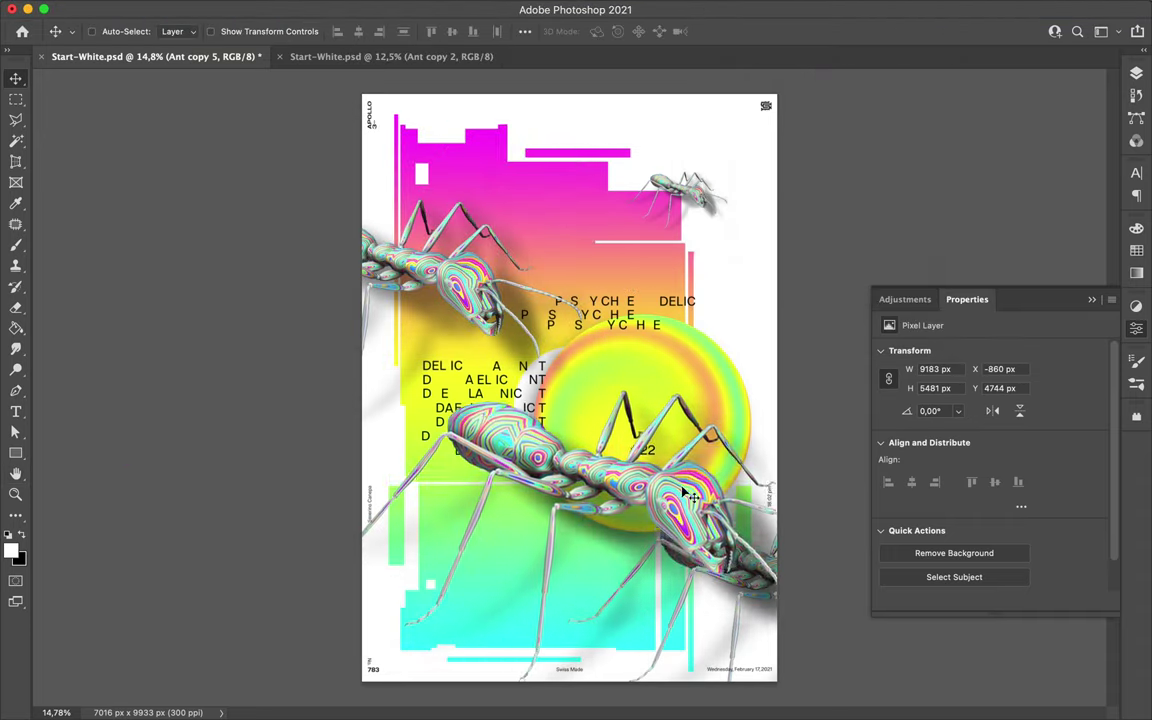
key(ctrl+t)
drag(715, 406, 594, 541)
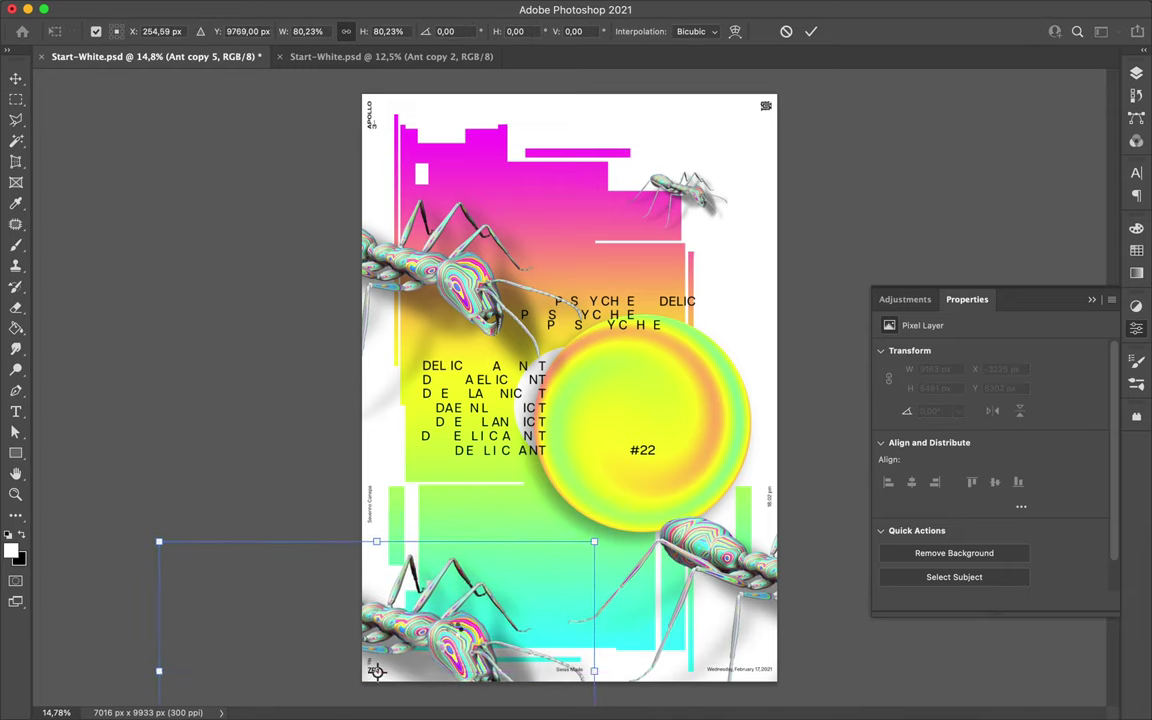
key(Return)
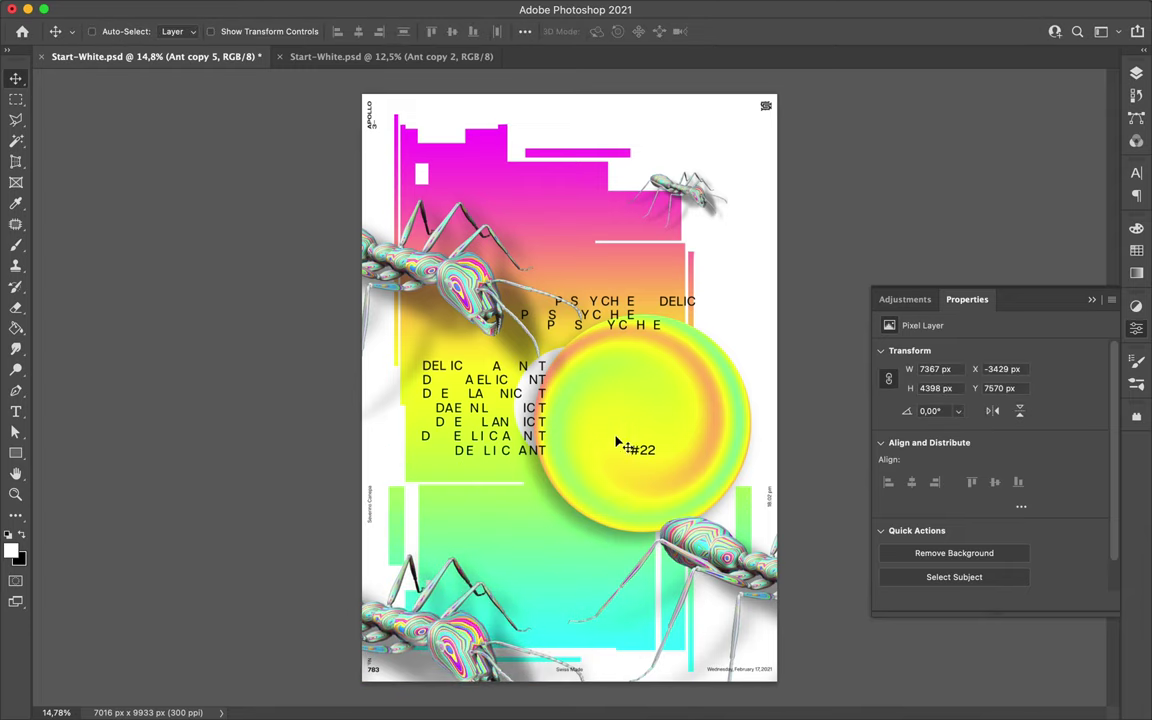
click(1136, 73)
scroll(1000, 500, down, 5)
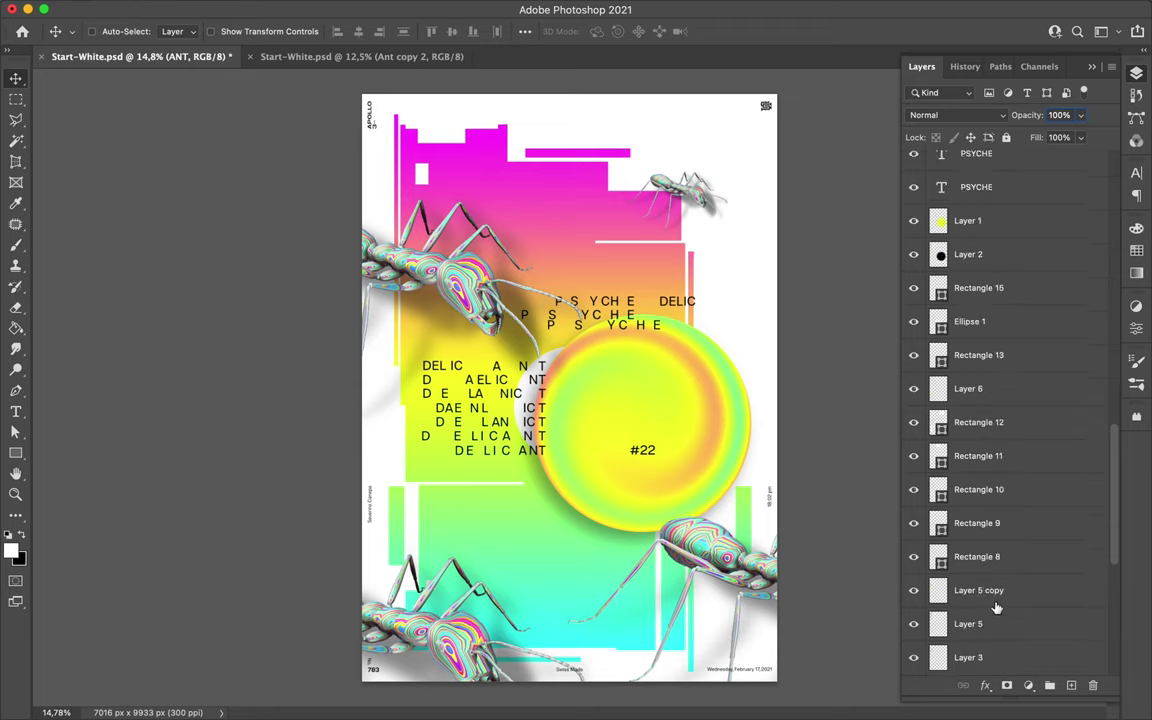
- Move the duplicated text copies up and right, and reorder Layer 8 in the stack
scroll(1000, 500, up, 5)
mouse_move(525, 353)
mouse_down()
mouse_move(540, 305)
mouse_move(530, 215)
mouse_up()
ctrl+click(606, 270)
drag(606, 270, 676, 85)
mouse_move(990, 170)
mouse_down()
mouse_move(1025, 240)
mouse_move(1008, 257)
mouse_up()
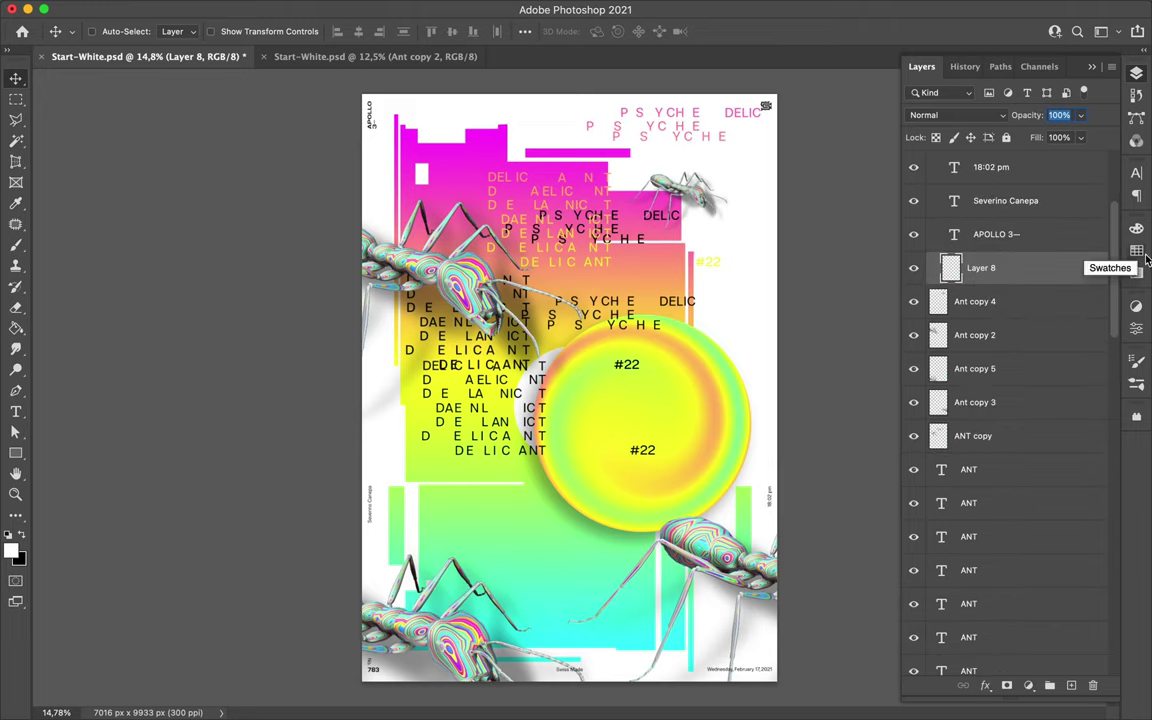
- Try shifting the text copies down about 160 px, undoing and redoing, and remove a stray layer copy
key(ctrl+z)
key(ctrl+z)
key(ctrl+z)
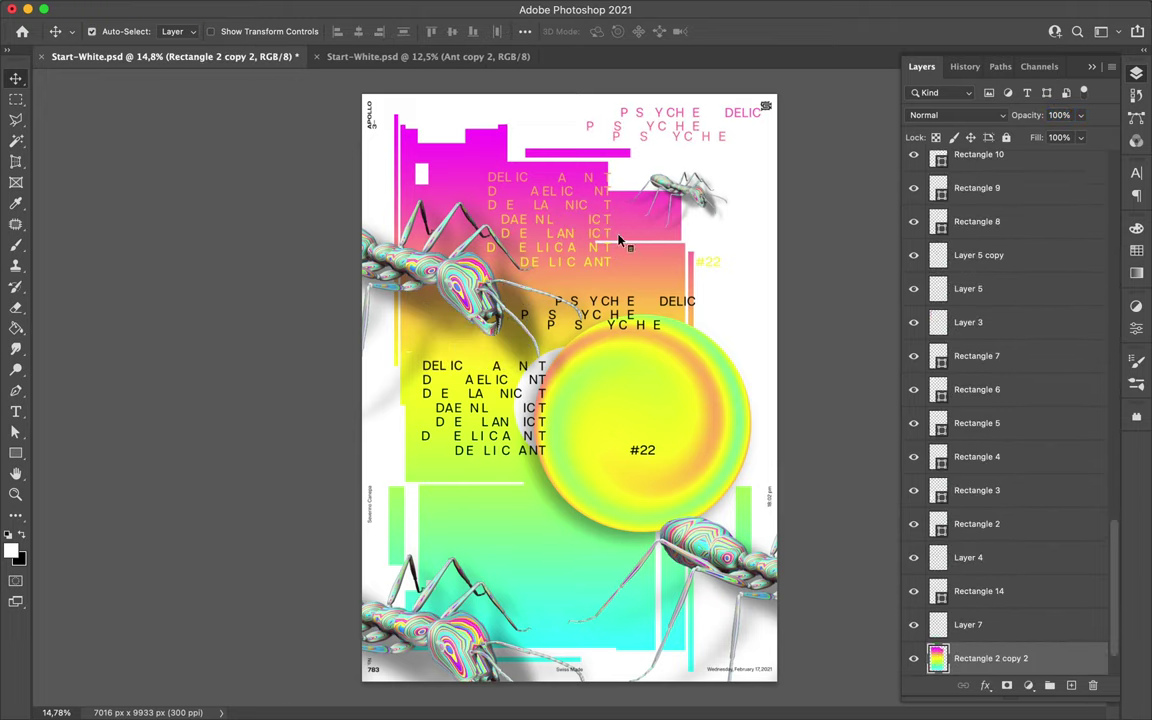
key(ctrl+shift+z)
key(ctrl+shift+z)
key(ctrl+shift+z)
mouse_move(680, 303)
mouse_down()
mouse_move(668, 462)
mouse_move(668, 432)
mouse_up()
key(ctrl+z)
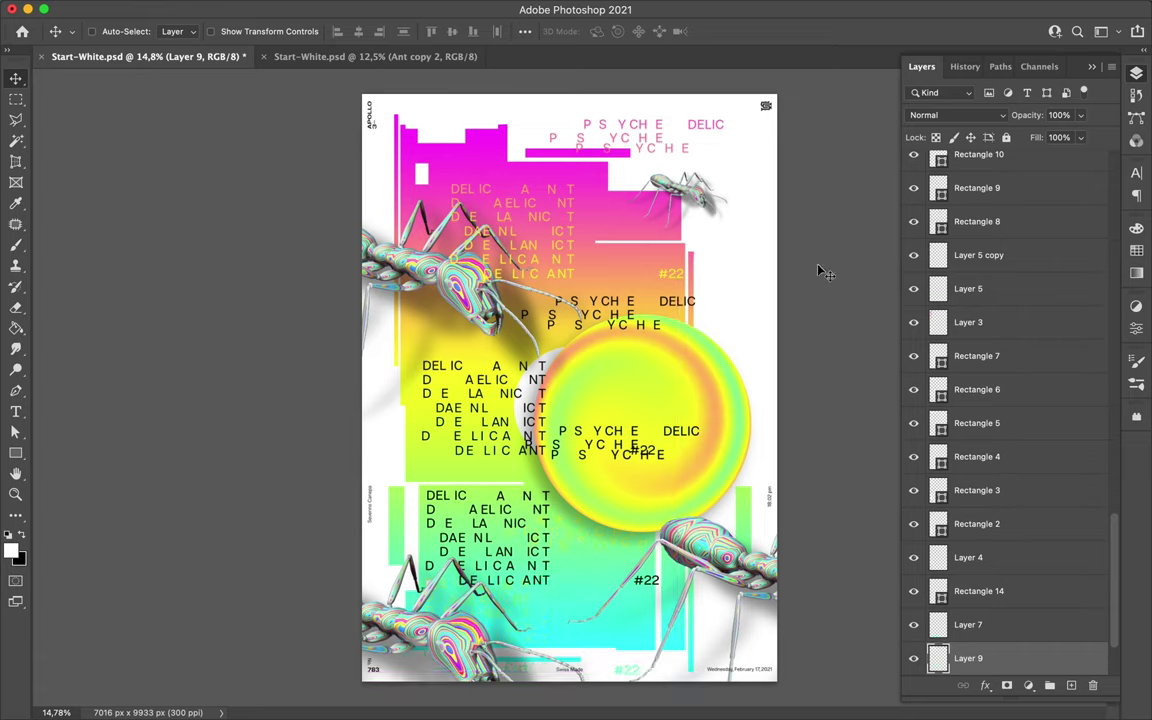
key(ctrl+shift+z)
key(ctrl+shift+z)
key(ctrl+shift+z)
key(ctrl+shift+z)
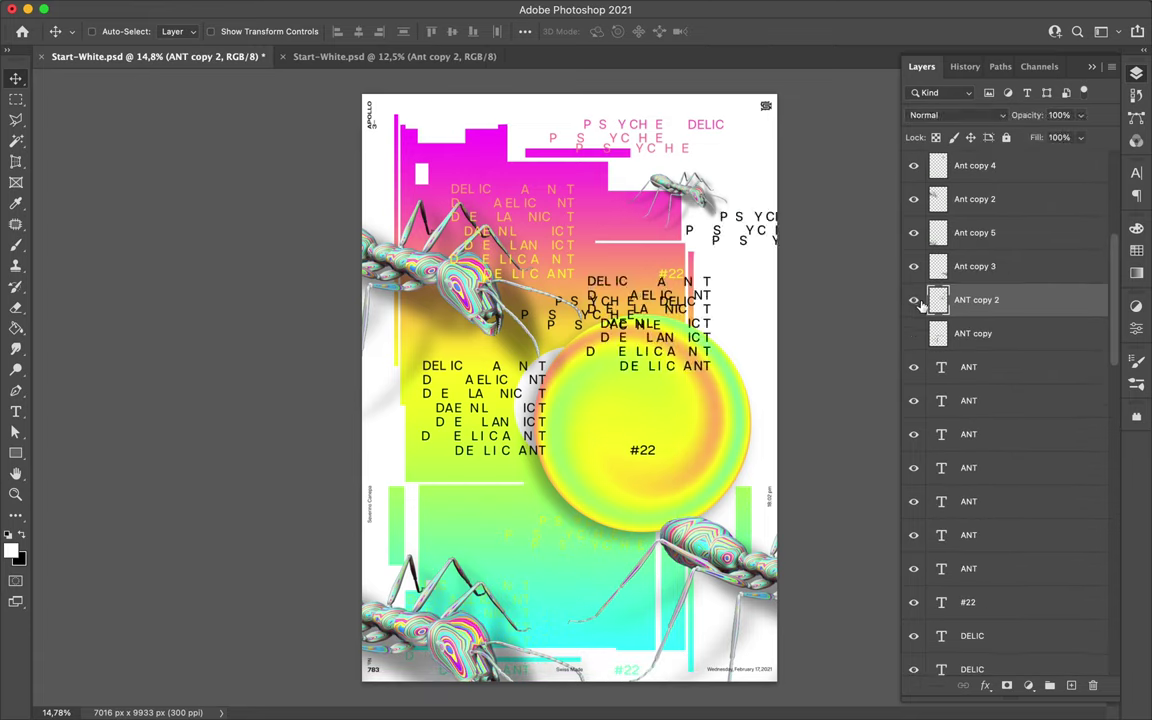
key(ctrl+z)
mouse_move(590, 480)
mouse_down()
mouse_move(1031, 29)
mouse_move(506, 496)
mouse_up()
key(ctrl+z)
key(u)
click(176, 31)
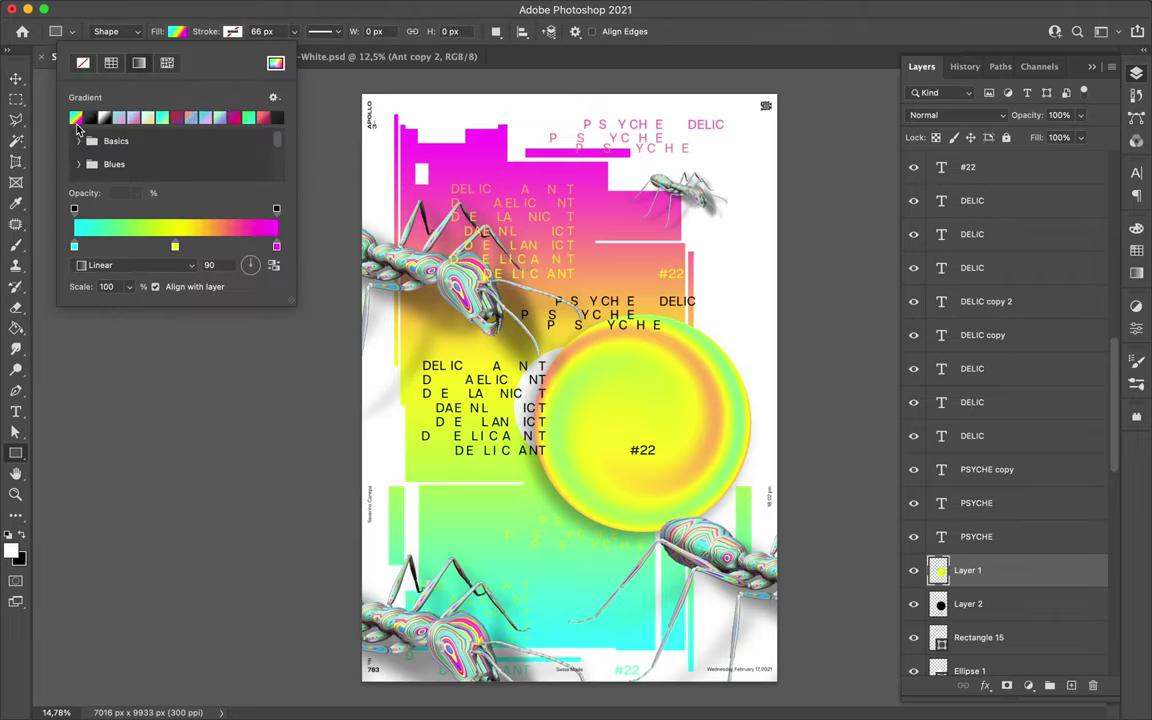
- Draw cyan-yellow-magenta gradient bars and turn one into a horizontal strip at lower left
click(76, 120)
drag(418, 235, 421, 349)
mouse_move(579, 422)
mouse_down()
mouse_move(630, 609)
mouse_move(617, 570)
mouse_up()
key(v)
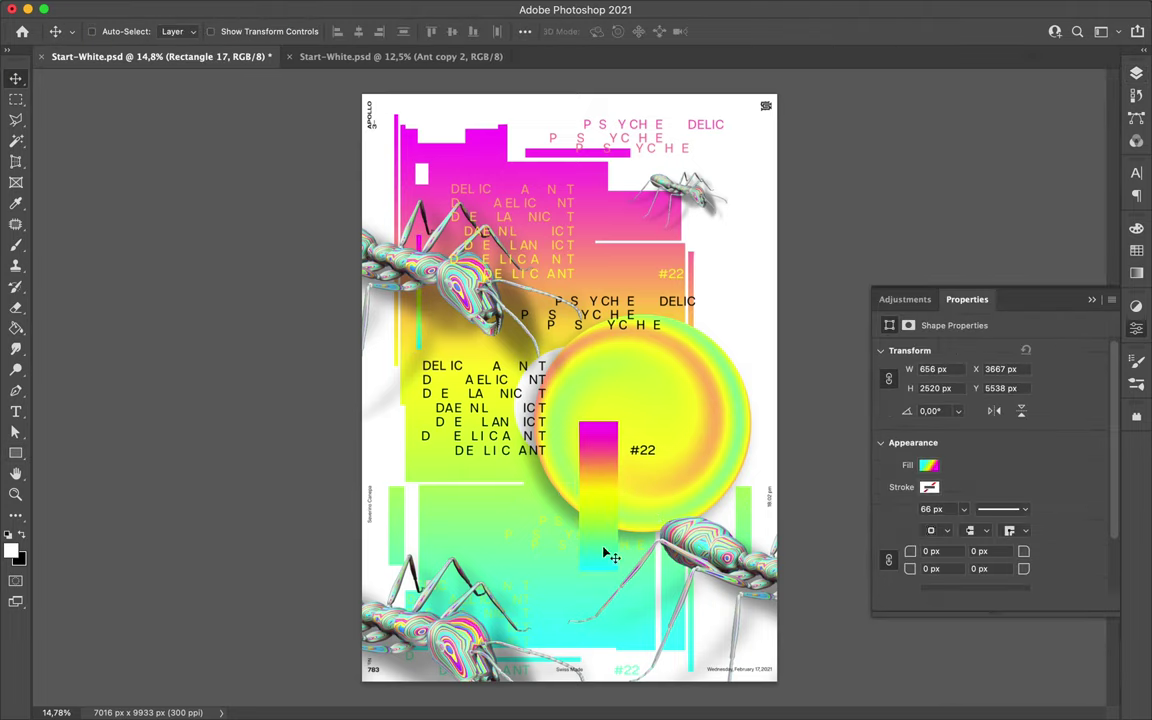
click(912, 671)
click(978, 570)
mouse_move(598, 480)
mouse_down()
mouse_move(450, 550)
mouse_move(632, 252)
mouse_move(645, 220)
mouse_move(604, 203)
mouse_move(734, 366)
mouse_up()
key(ctrl+t)
key(Return)
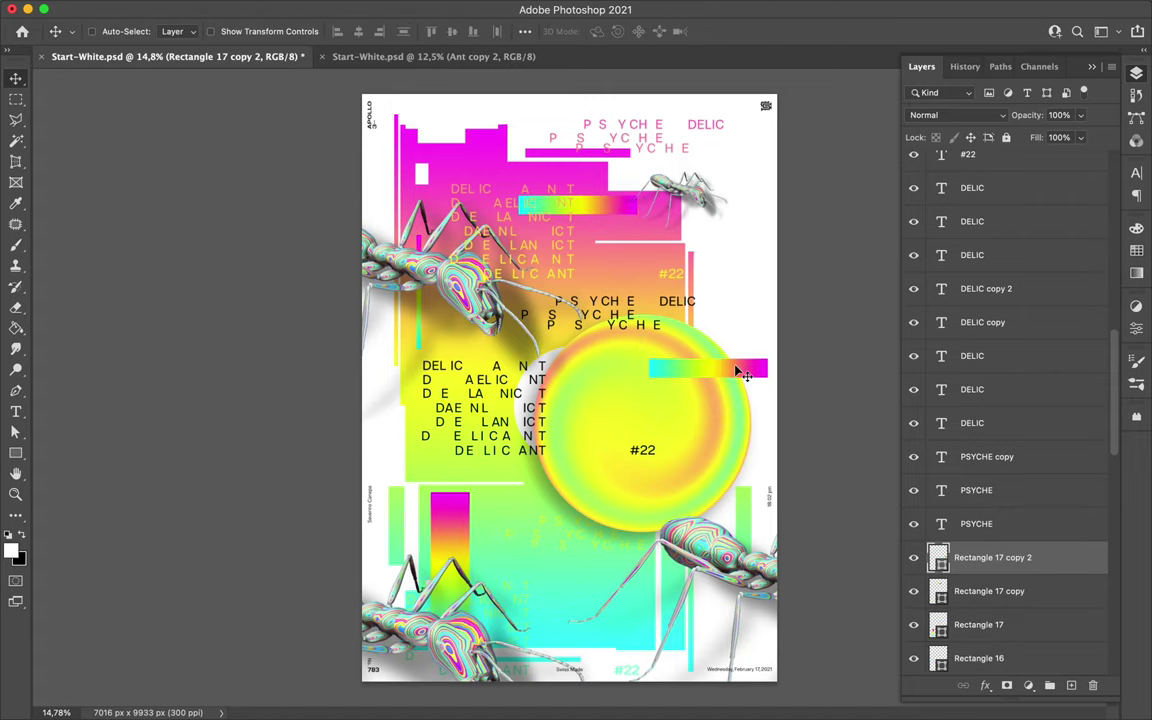
- Add black bars beside the disc, copy them down the poster, and double one across the disc
key(u)
drag(590, 405, 716, 416)
click(177, 31)
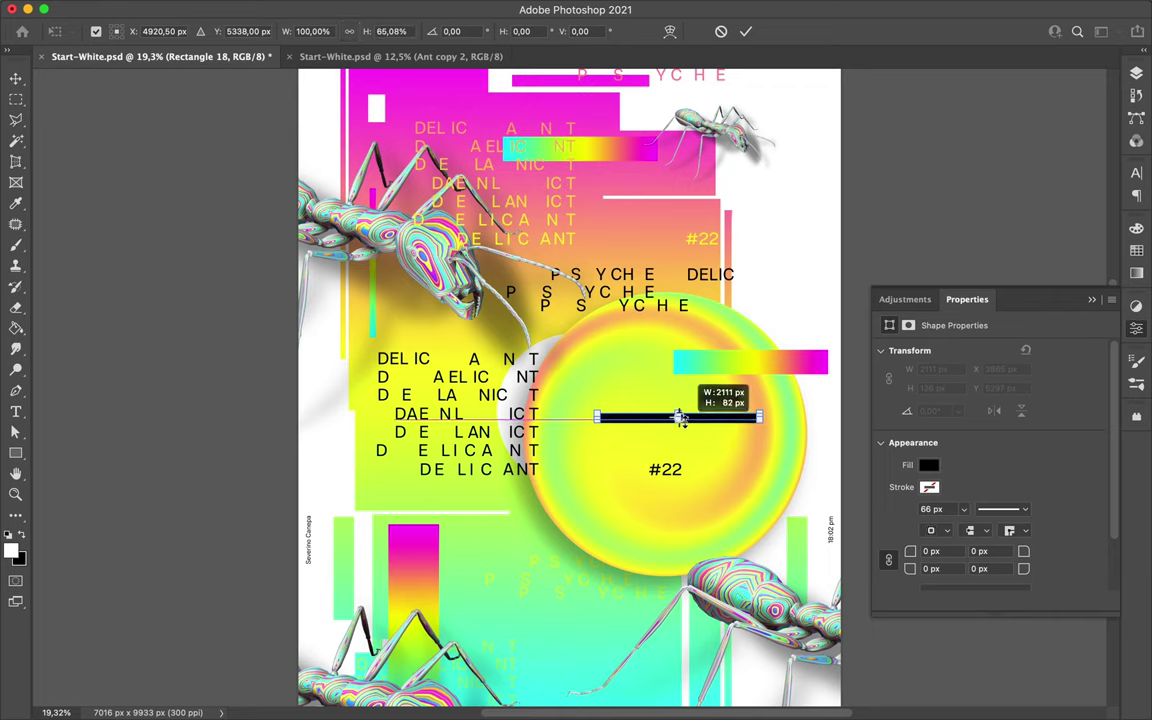
key(Return)
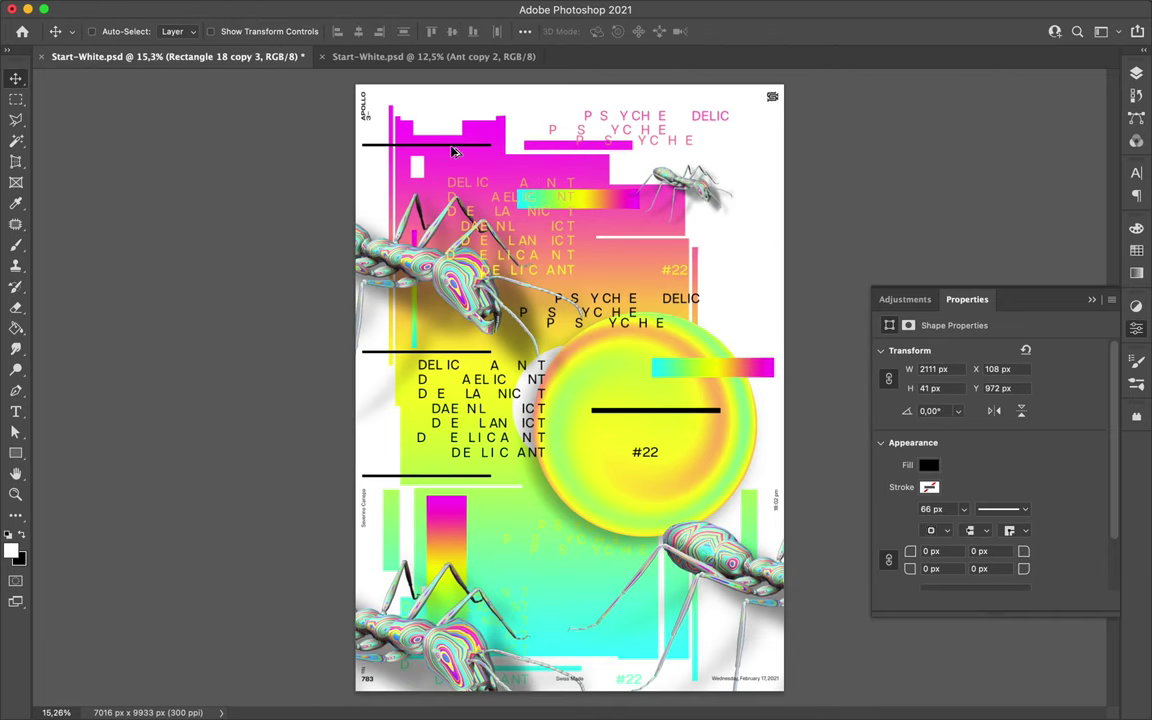
drag(455, 147, 481, 591)
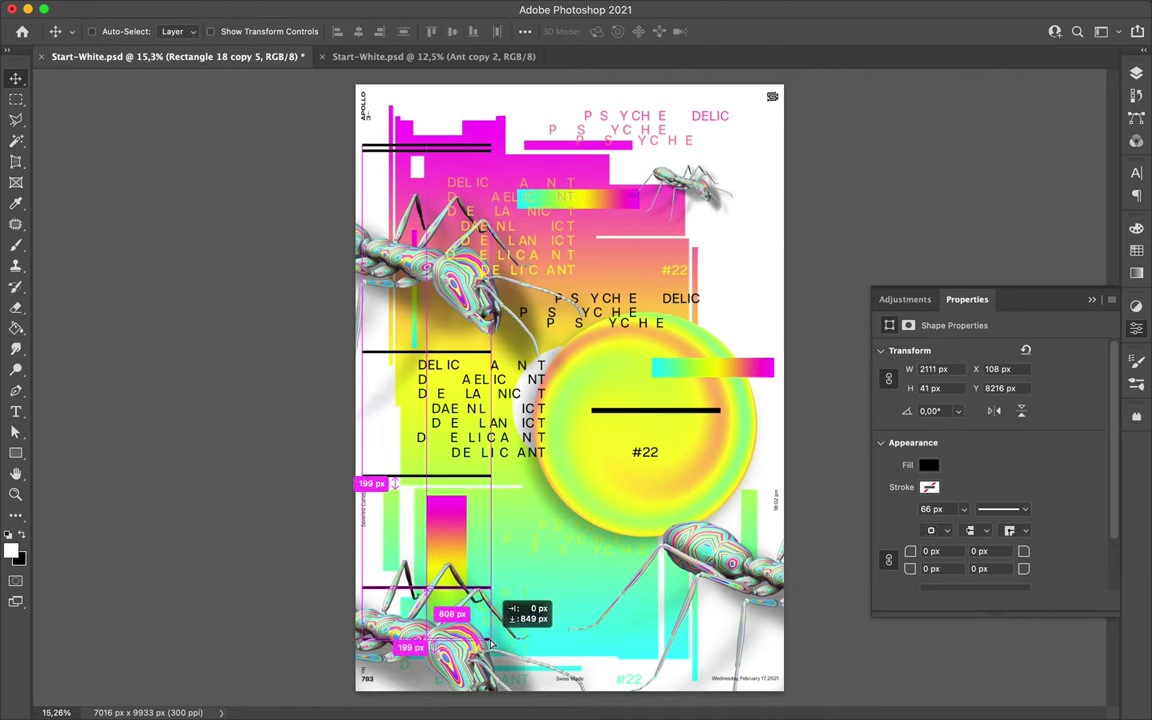
click(1136, 73)
mouse_move(1000, 624)
mouse_down()
mouse_move(1024, 477)
mouse_move(1004, 470)
mouse_up()
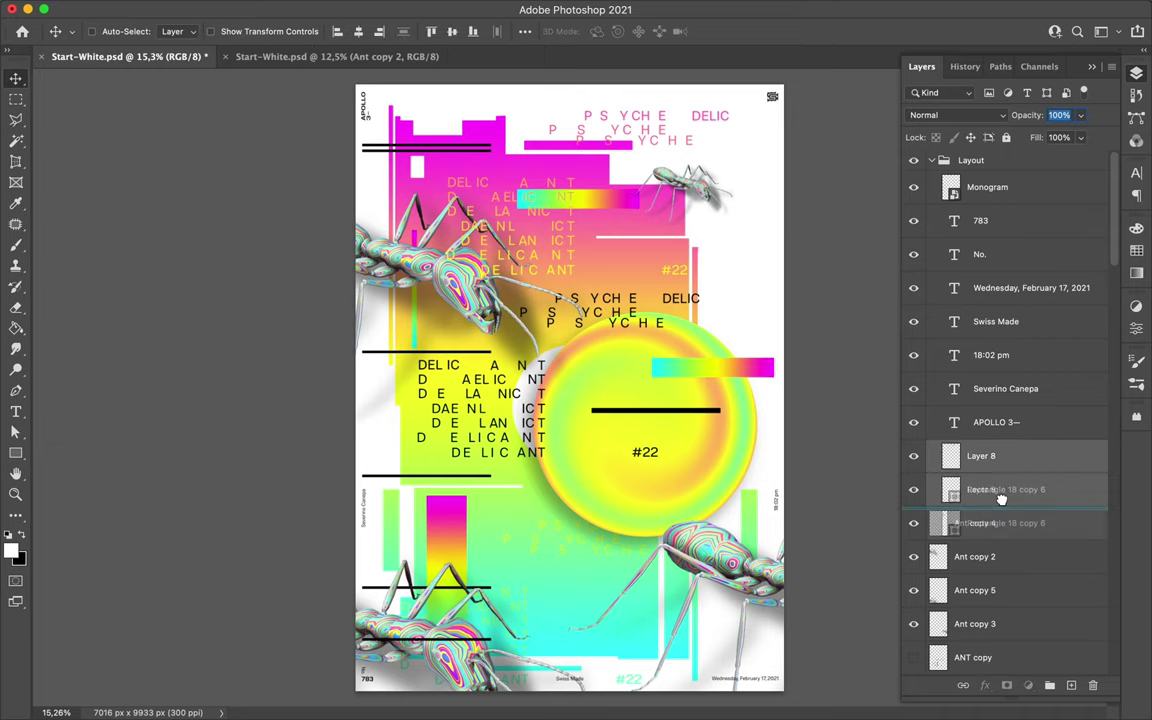
drag(481, 591, 720, 430)
click(810, 10)
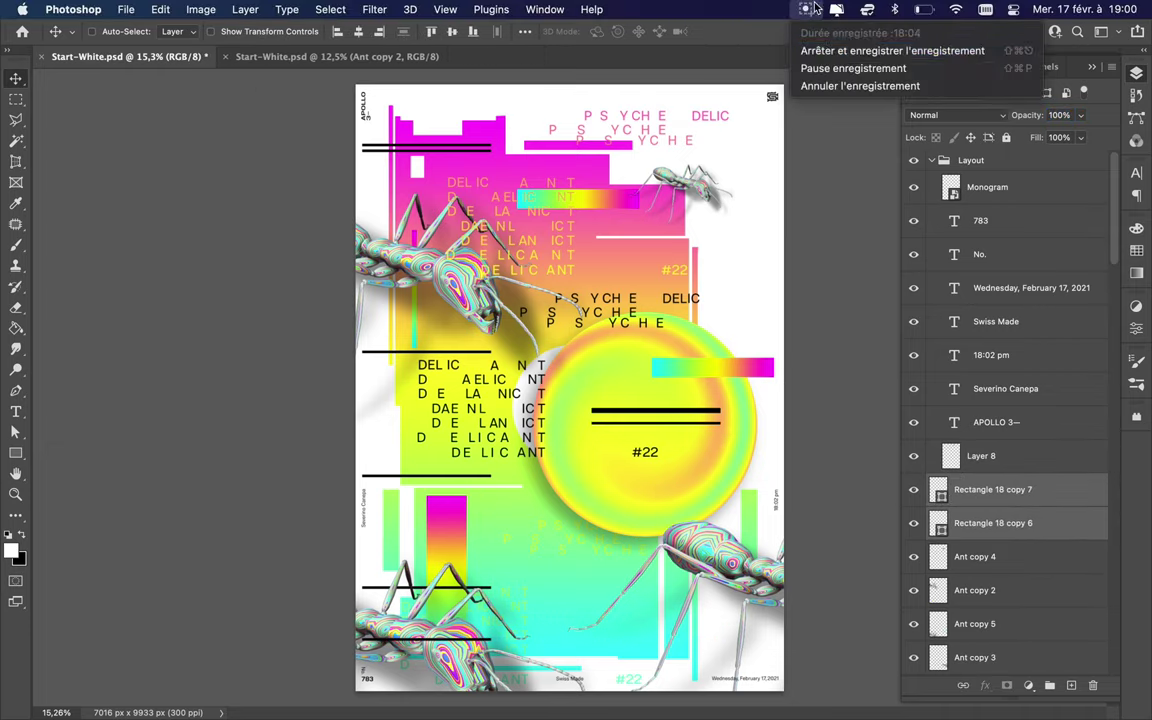